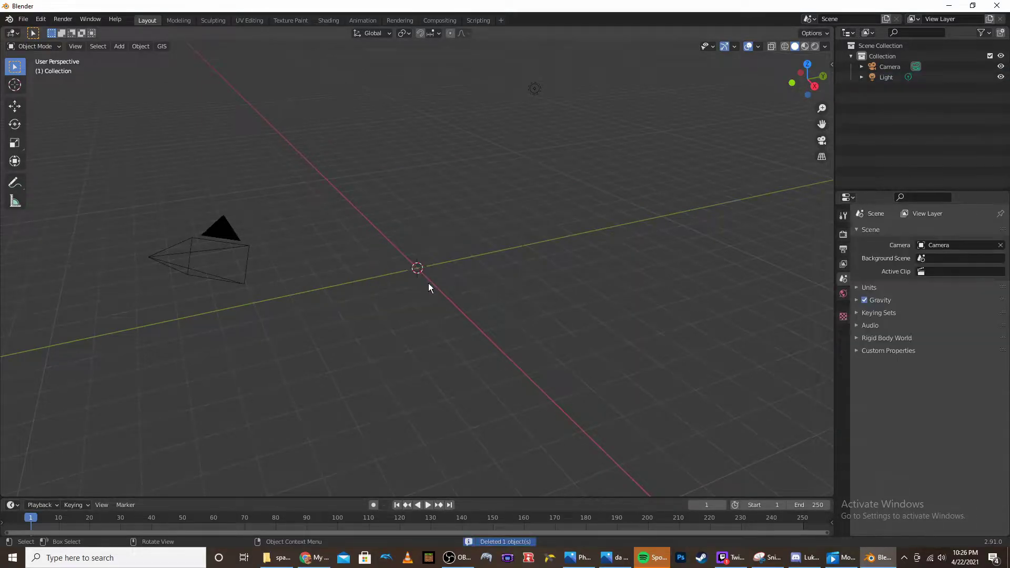
# Step: Add a mesh plane at the origin and scale it up to about 9.5 times its size
pyautogui.hotkey('shift', 'a')
pyautogui.moveTo(401, 260)
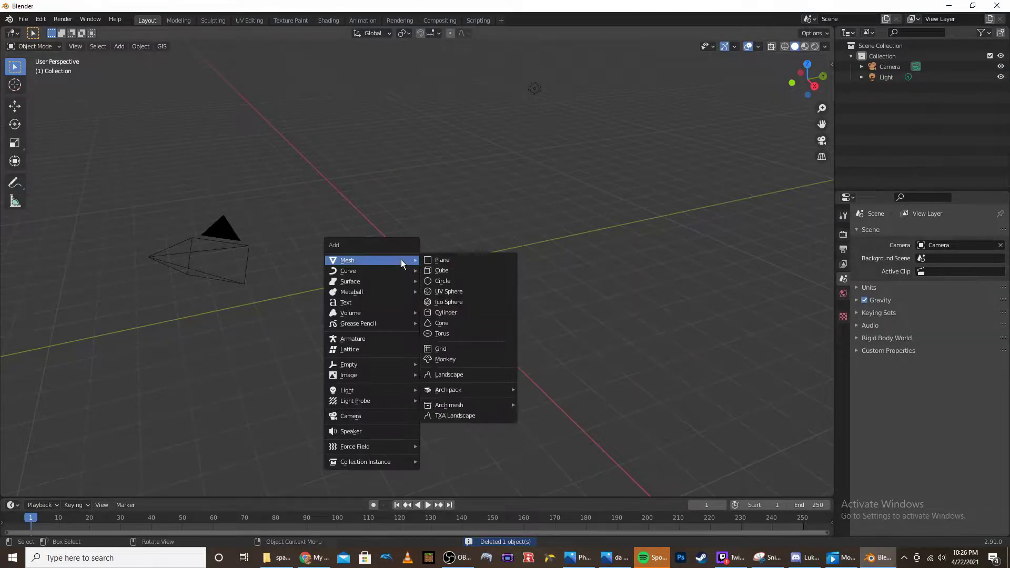
pyautogui.click(476, 260)
pyautogui.press('s')
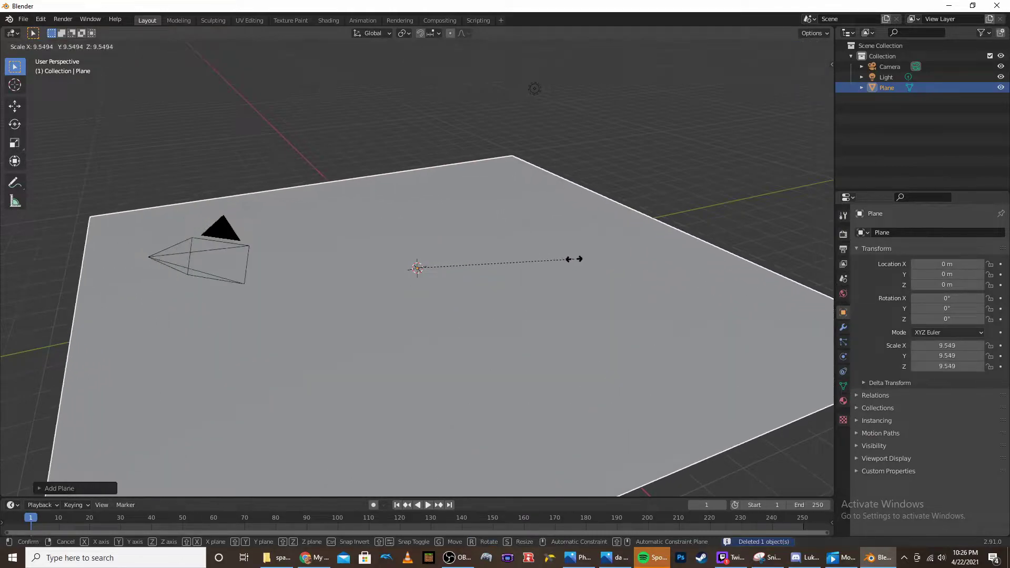
pyautogui.click(575, 257)
# Step: Move the light straight up along Z so it sits high above the plane
pyautogui.click(535, 97)
pyautogui.click(15, 105)
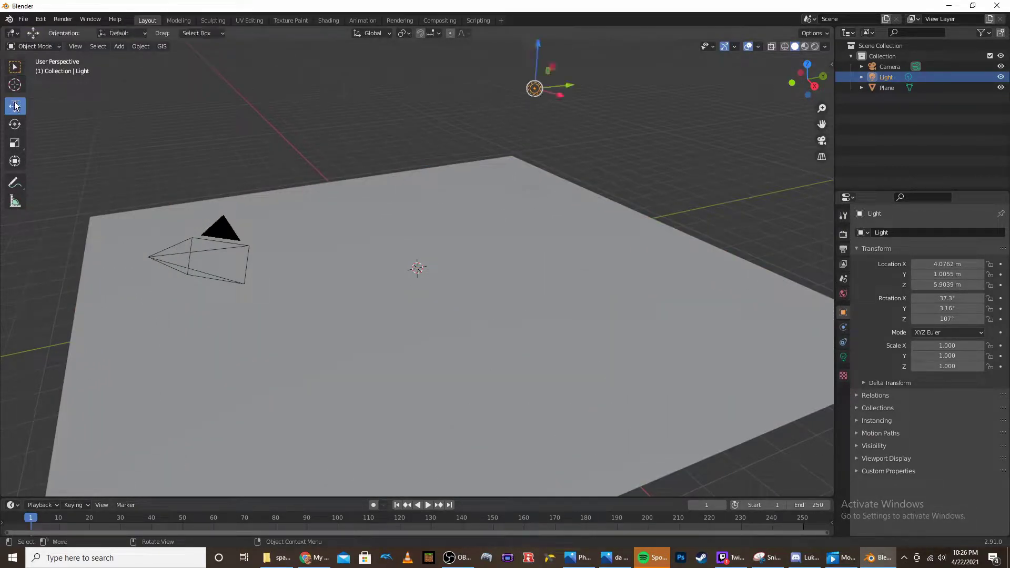
pyautogui.scroll(-4, 535, 103)
pyautogui.moveTo(472, 151); pyautogui.dragTo(473, 68)
pyautogui.scroll(-3, 658, 221)
# Step: Change the light's type from Point to Sun
pyautogui.click(843, 358)
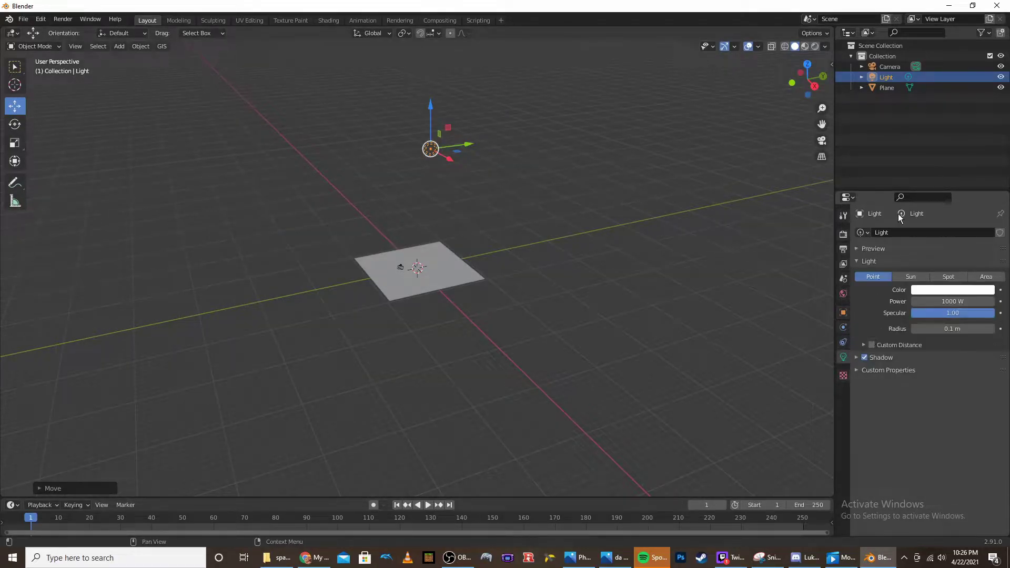
pyautogui.click(905, 279)
pyautogui.click(596, 207)
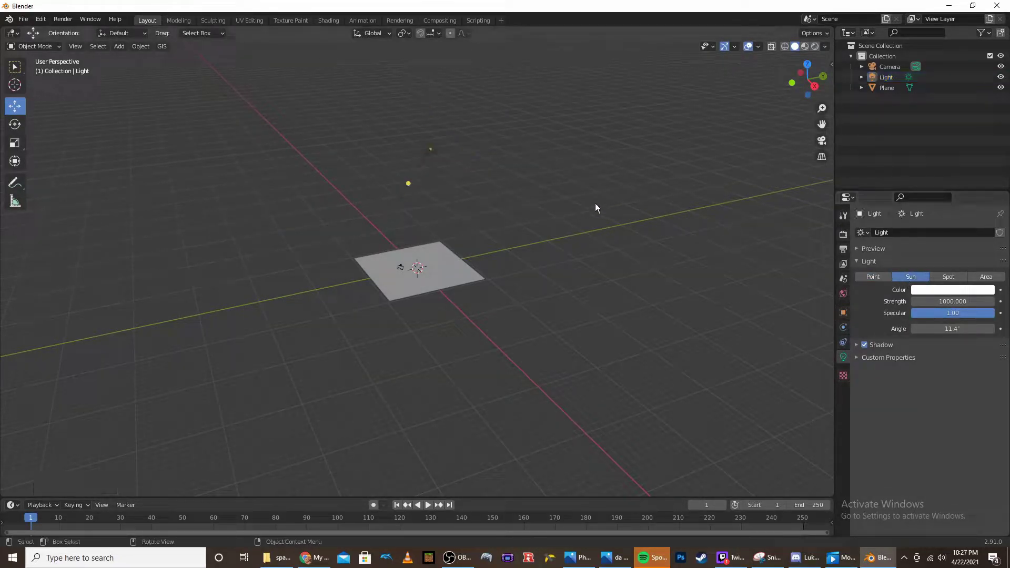
# Step: Rotate the sun light so that it shines at a slant across the plane
pyautogui.click(436, 150)
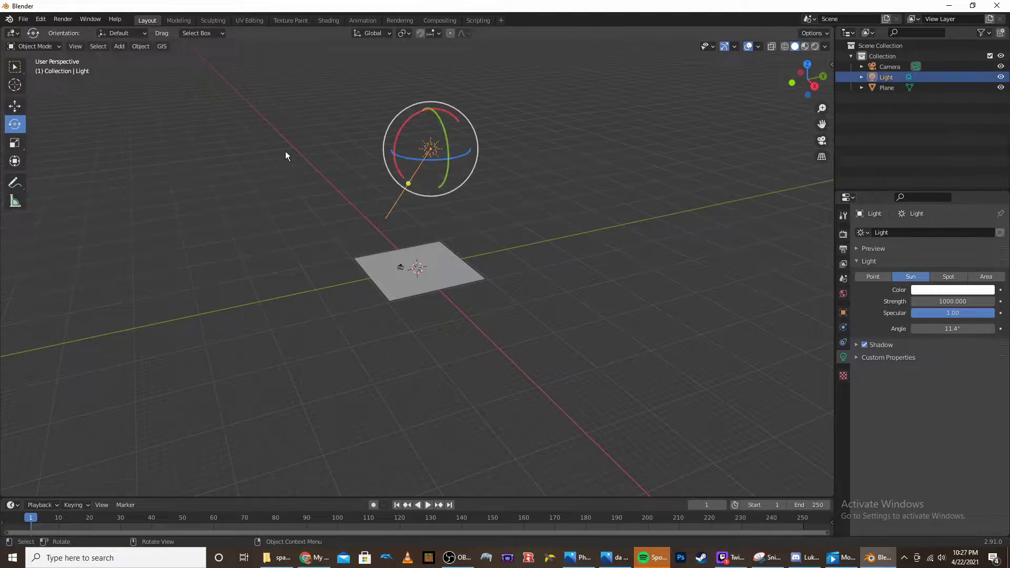
pyautogui.moveTo(440, 151); pyautogui.dragTo(487, 139)
pyautogui.moveTo(492, 141); pyautogui.dragTo(592, 167, button='middle')
pyautogui.click(592, 167)
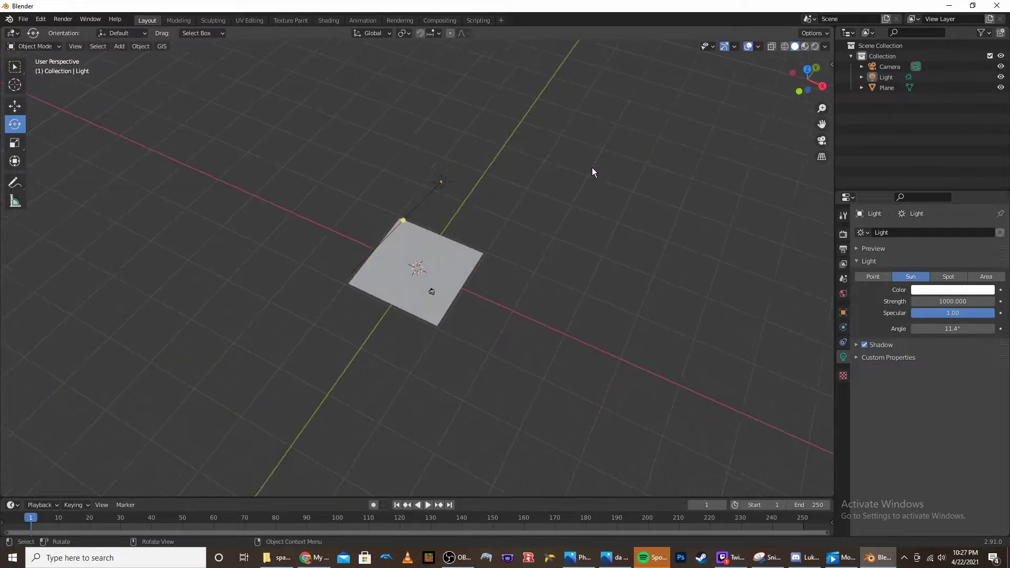
# Step: Darken the world background colour to pure black with a value of 0
pyautogui.click(840, 290)
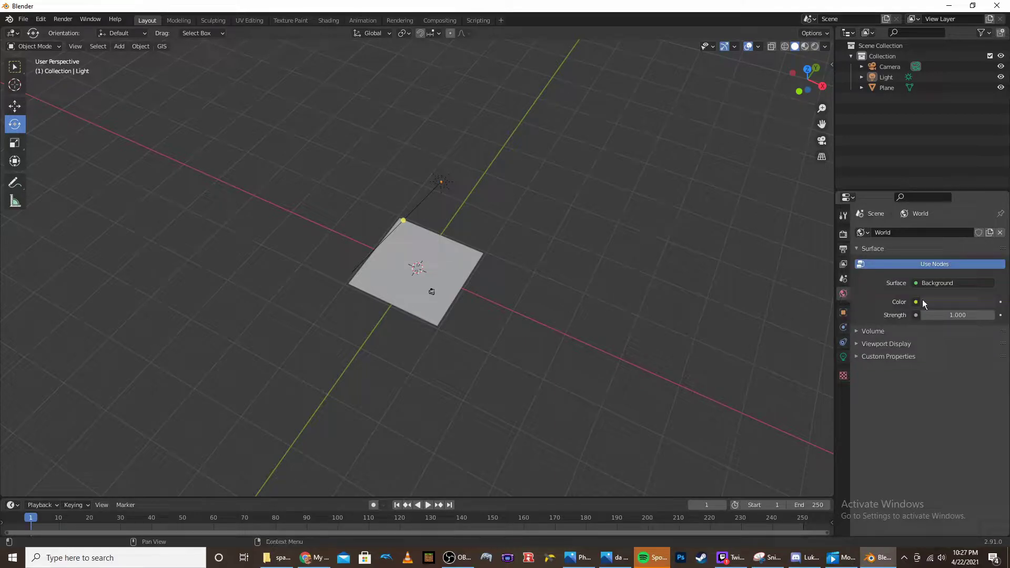
pyautogui.click(945, 301)
pyautogui.moveTo(985, 202); pyautogui.dragTo(983, 229)
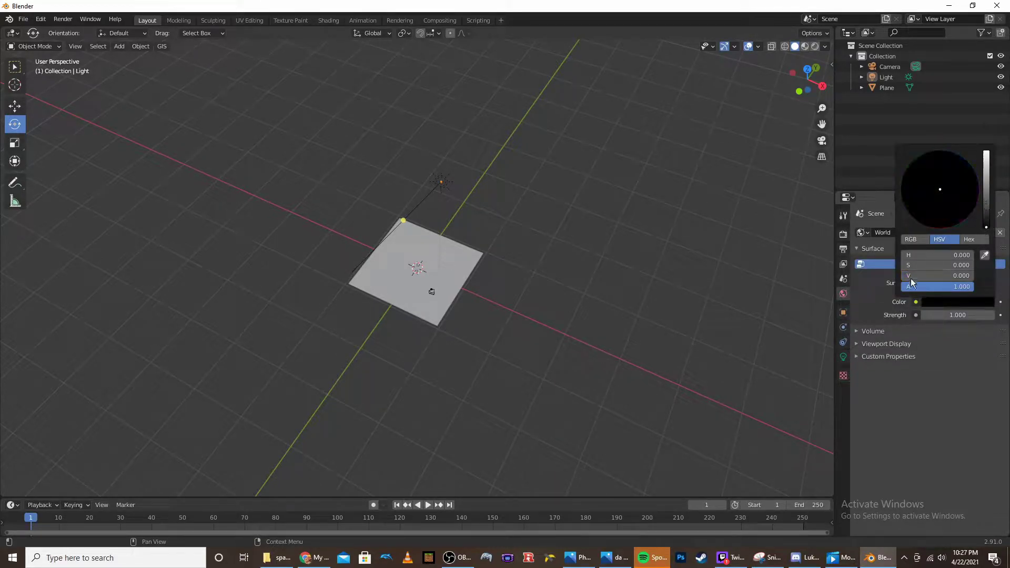
# Step: Switch the 3D viewport to rendered shading to preview the lit plane
pyautogui.moveTo(631, 140); pyautogui.dragTo(803, 53, button='middle')
pyautogui.click(815, 46)
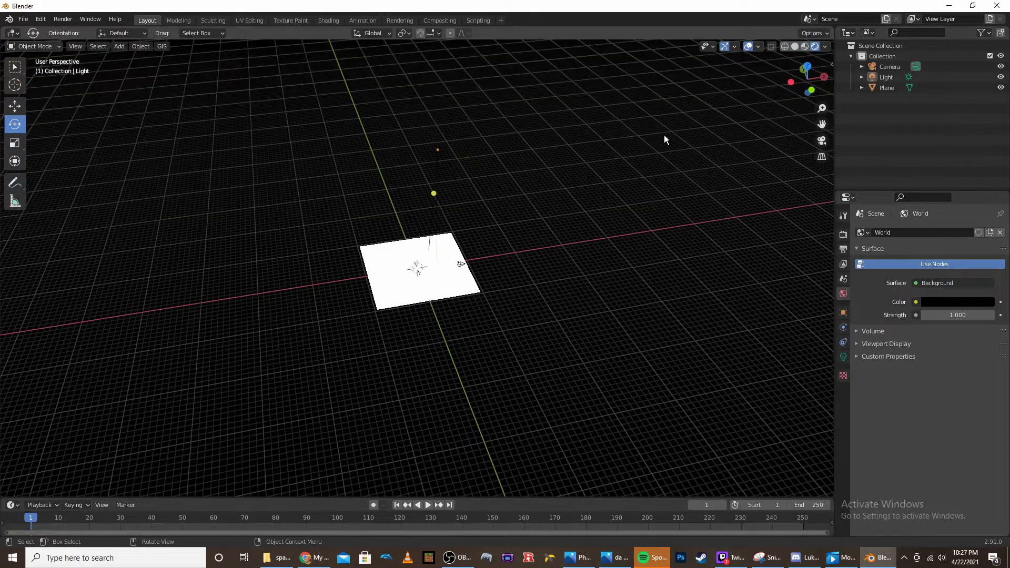
pyautogui.moveTo(664, 134)
pyautogui.mouseDown(button='middle')
pyautogui.moveTo(463, 255)
pyautogui.moveTo(477, 154)
pyautogui.mouseUp(button='middle')
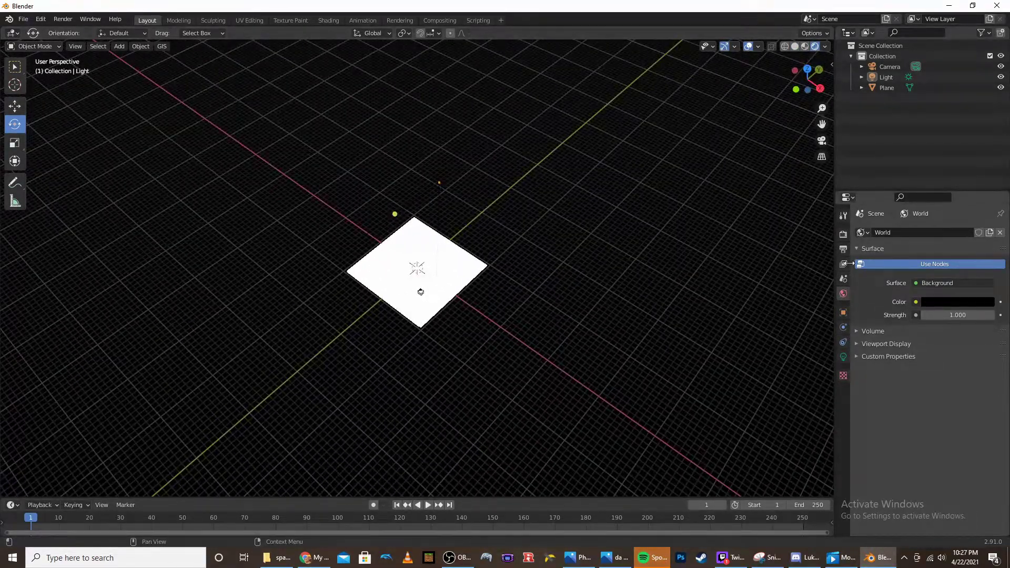
# Step: Set the render engine to Cycles and its feature set to Experimental
pyautogui.click(843, 234)
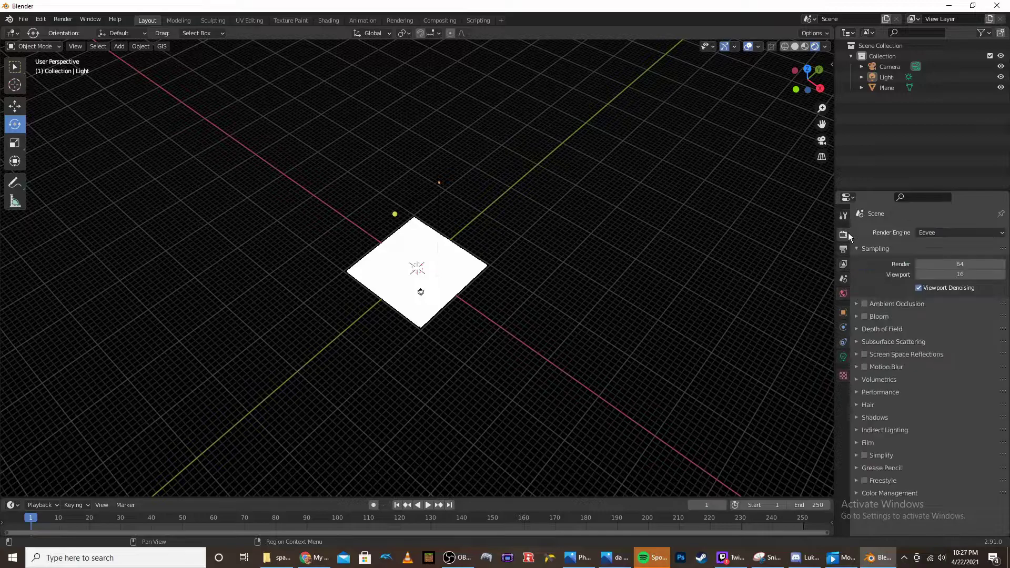
pyautogui.click(944, 234)
pyautogui.click(927, 269)
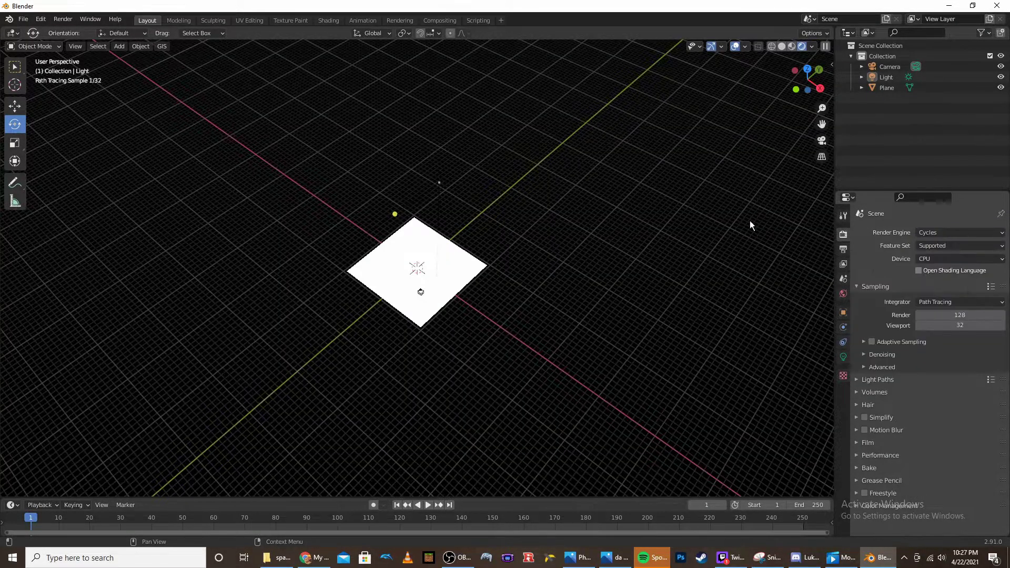
pyautogui.click(935, 250)
pyautogui.click(940, 269)
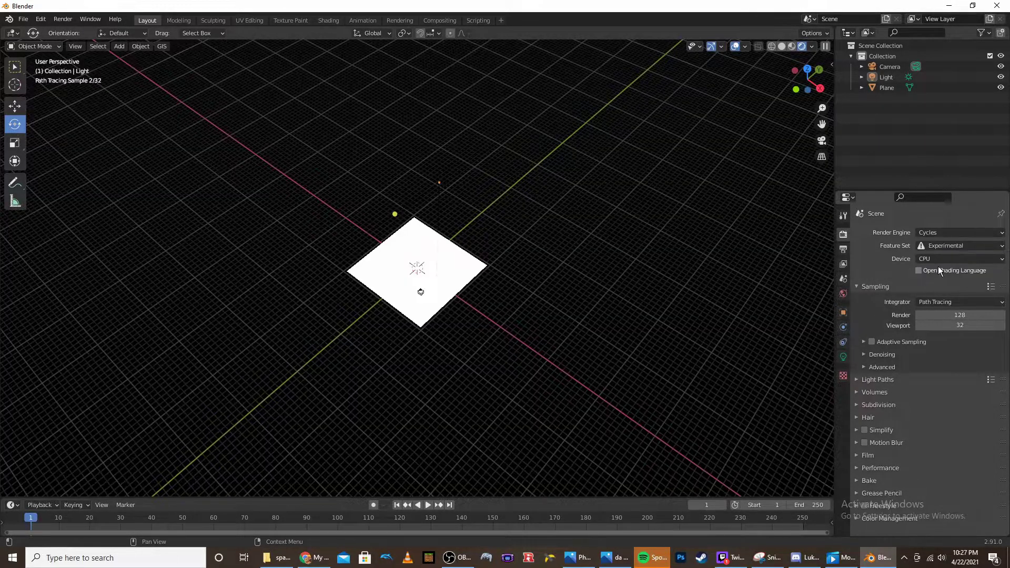
# Step: Give the plane a Subdivision Surface modifier of type Simple with Adaptive Subdivision enabled
pyautogui.click(451, 273)
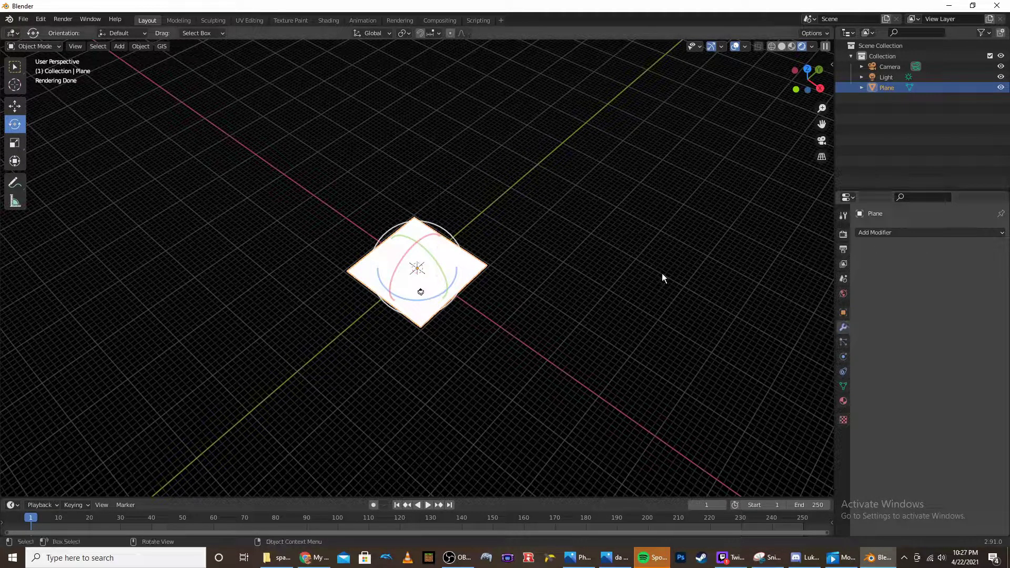
pyautogui.click(876, 232)
pyautogui.click(758, 411)
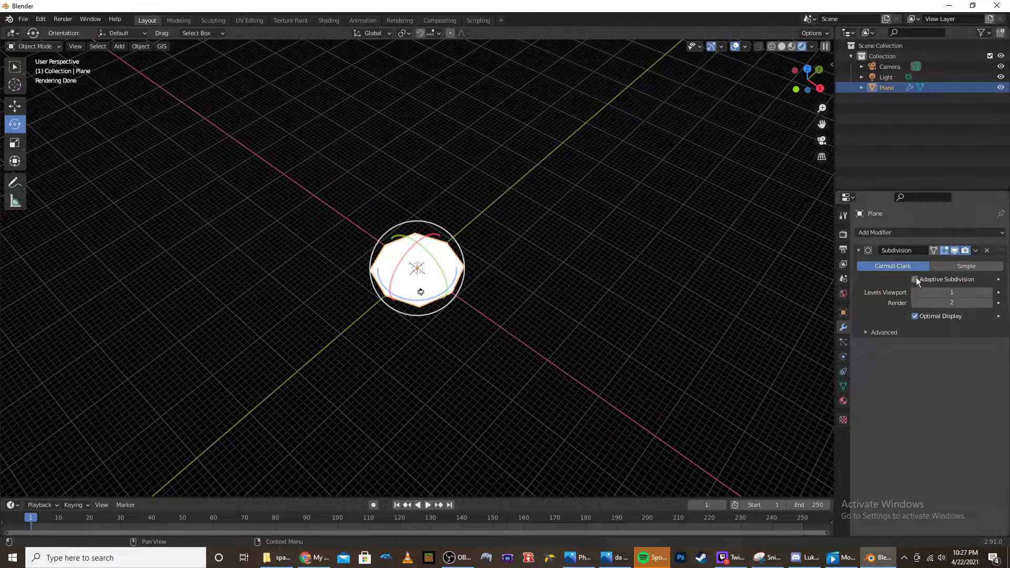
pyautogui.click(965, 265)
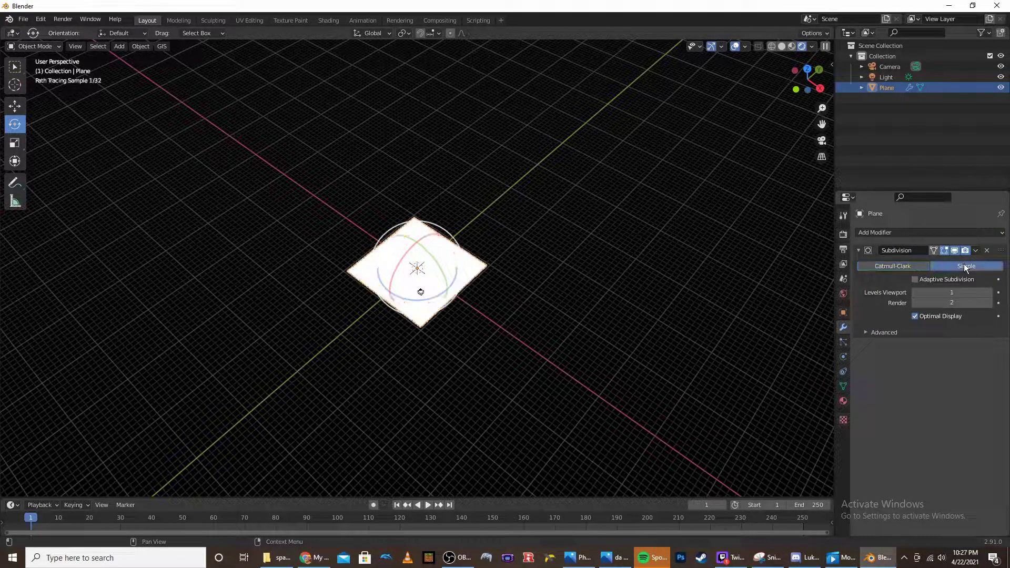
pyautogui.click(915, 280)
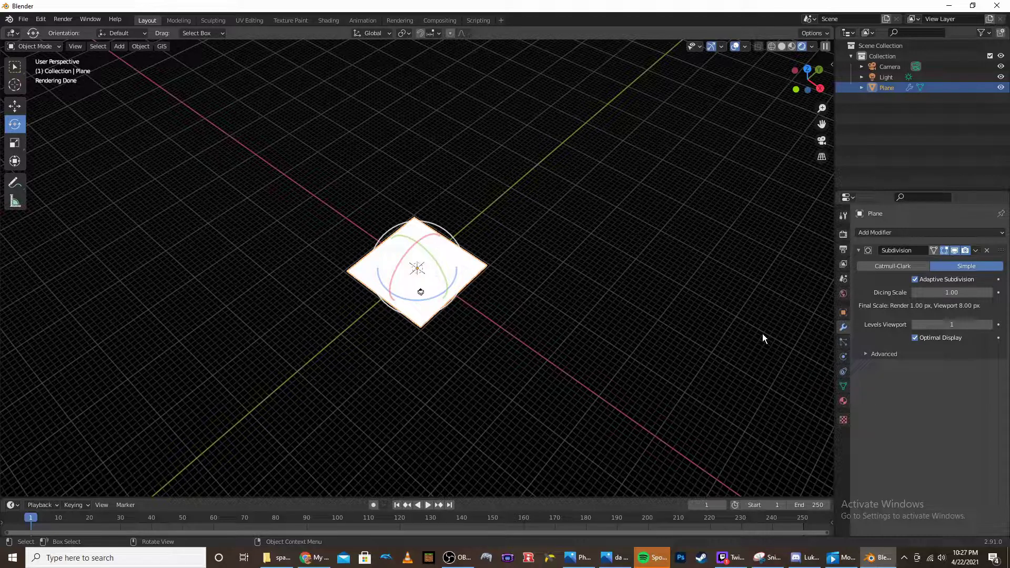
# Step: Create a new material on the plane and set its surface displacement method to Displacement Only
pyautogui.click(843, 401)
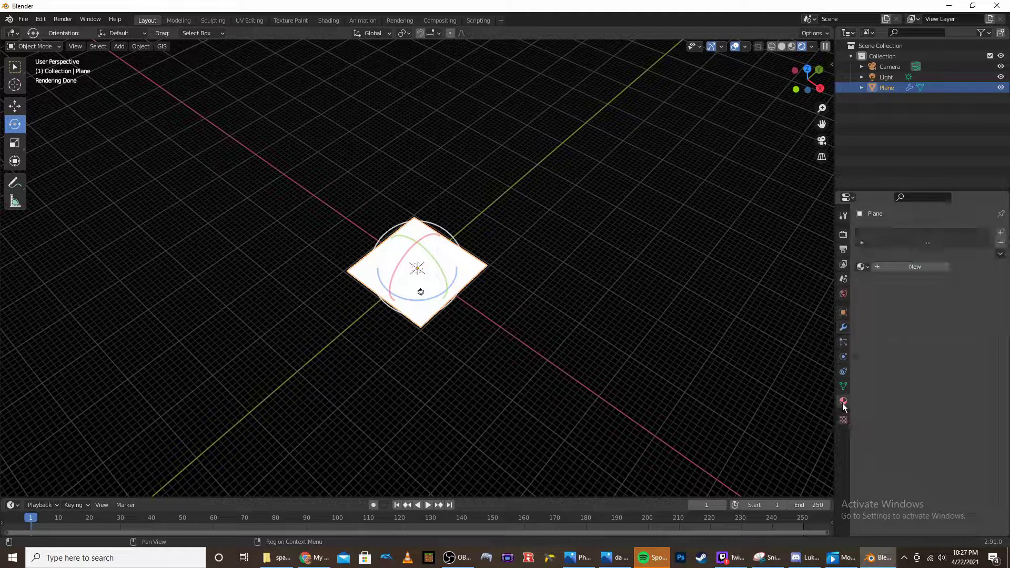
pyautogui.click(894, 267)
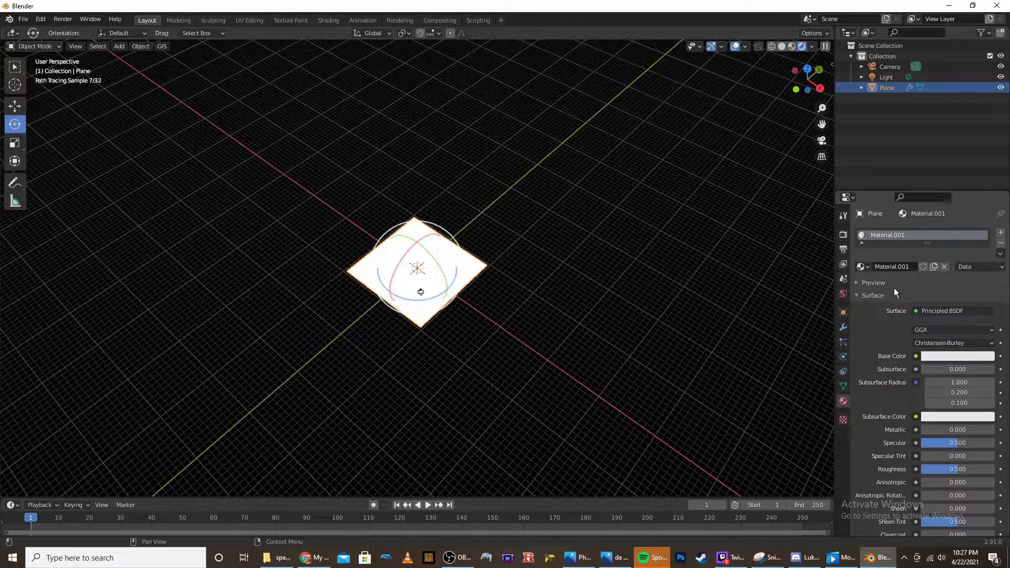
pyautogui.scroll(-10, 895, 334)
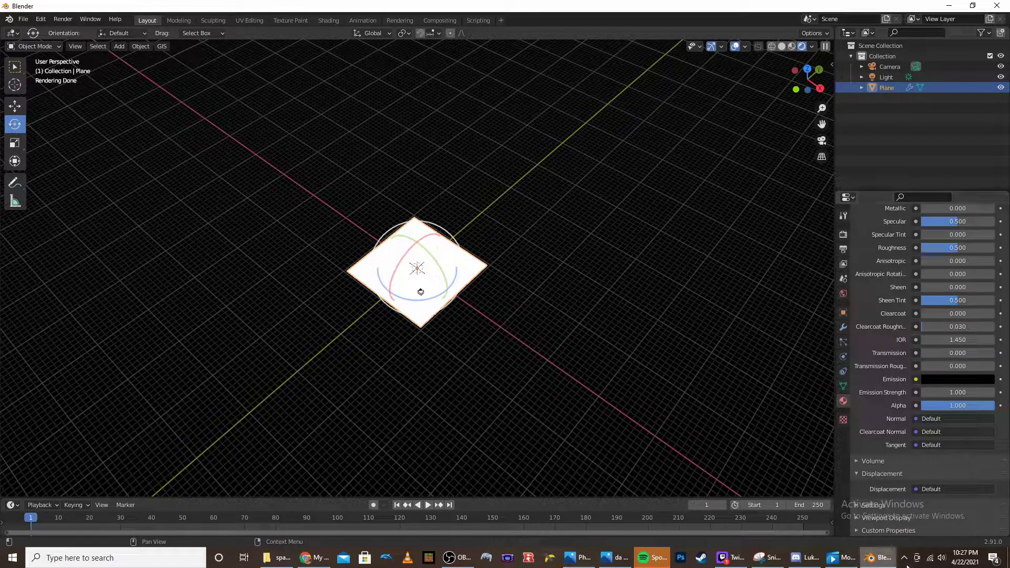
pyautogui.click(876, 505)
pyautogui.scroll(-5, 879, 410)
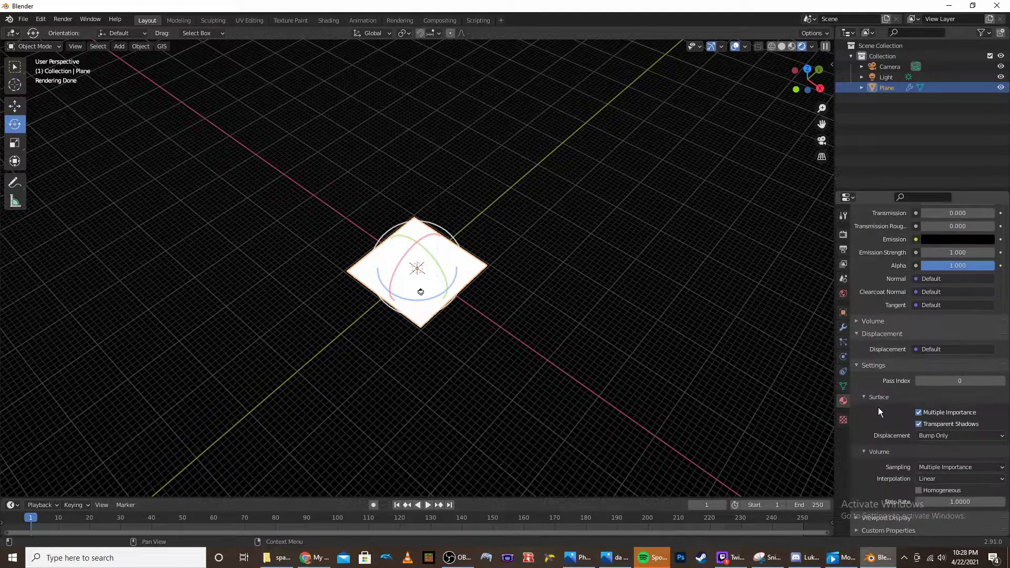
pyautogui.click(944, 437)
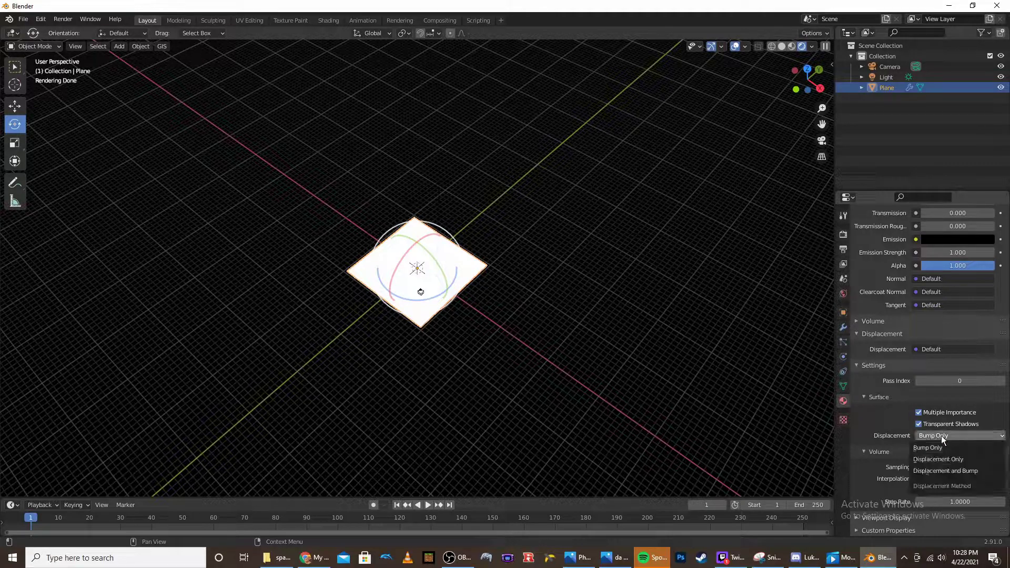
pyautogui.click(937, 463)
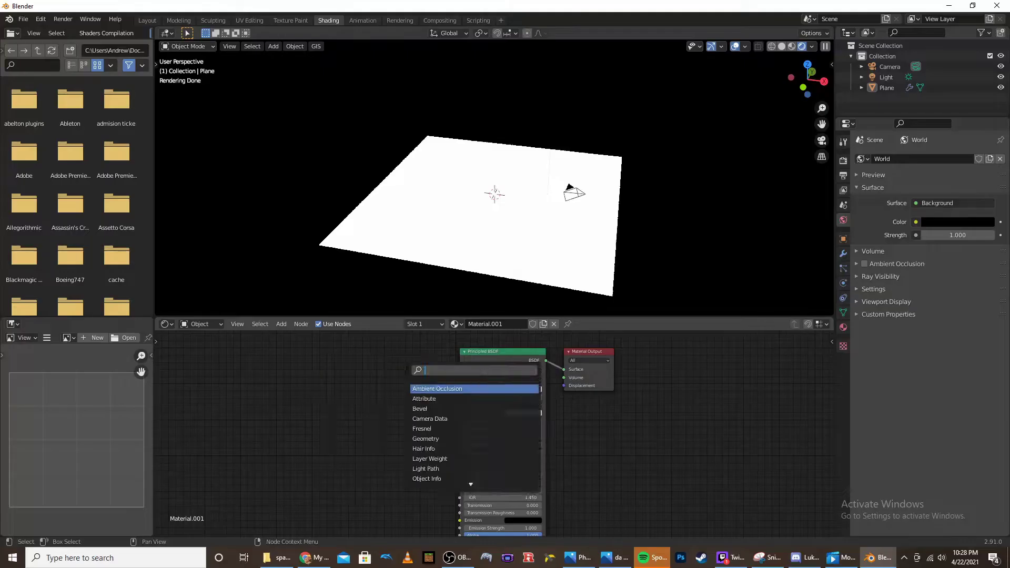
# Step: Add a Noise Texture node to the plane's material, to the left of the Principled BSDF
pyautogui.write('noi')
pyautogui.click(477, 390)
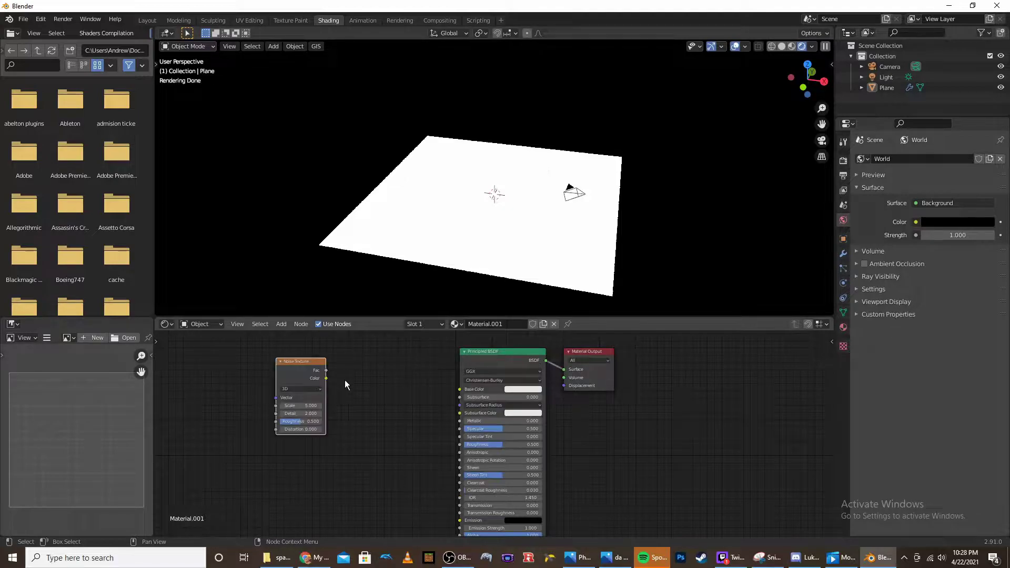
pyautogui.click(345, 380)
# Step: Add a ColorRamp node and link the Noise Texture's Color through its Fac input and Color output to the Principled BSDF's Base Color
pyautogui.hotkey('shift', 'a')
pyautogui.click(408, 373)
pyautogui.write('color')
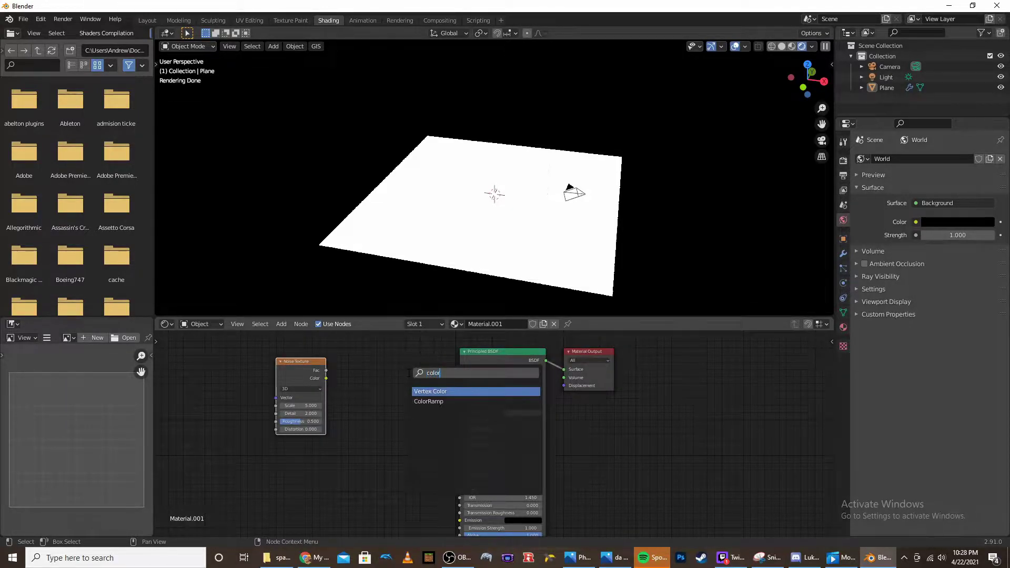
pyautogui.click(437, 402)
pyautogui.click(382, 384)
pyautogui.moveTo(327, 381); pyautogui.dragTo(354, 426)
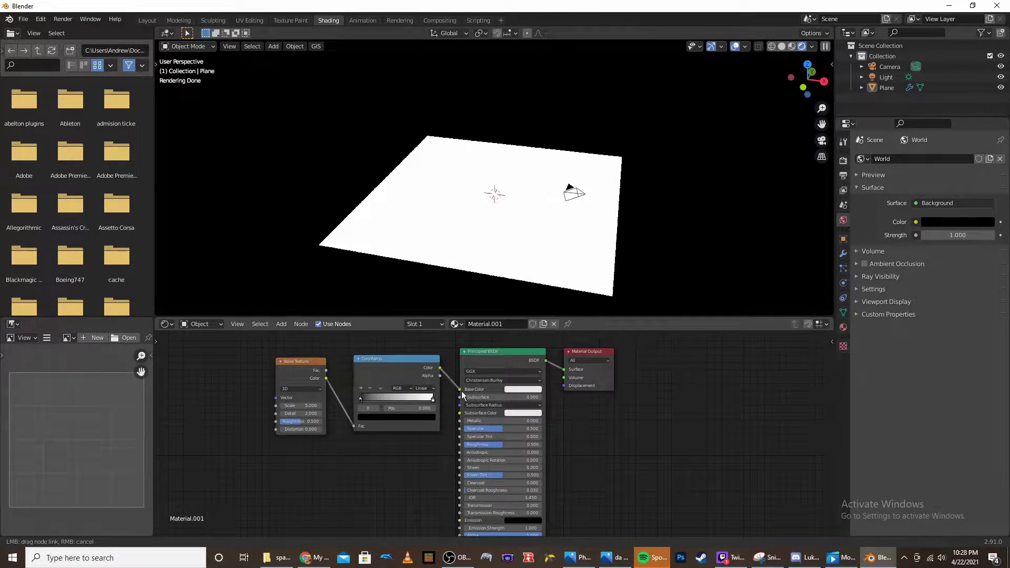
pyautogui.moveTo(440, 367); pyautogui.dragTo(465, 391)
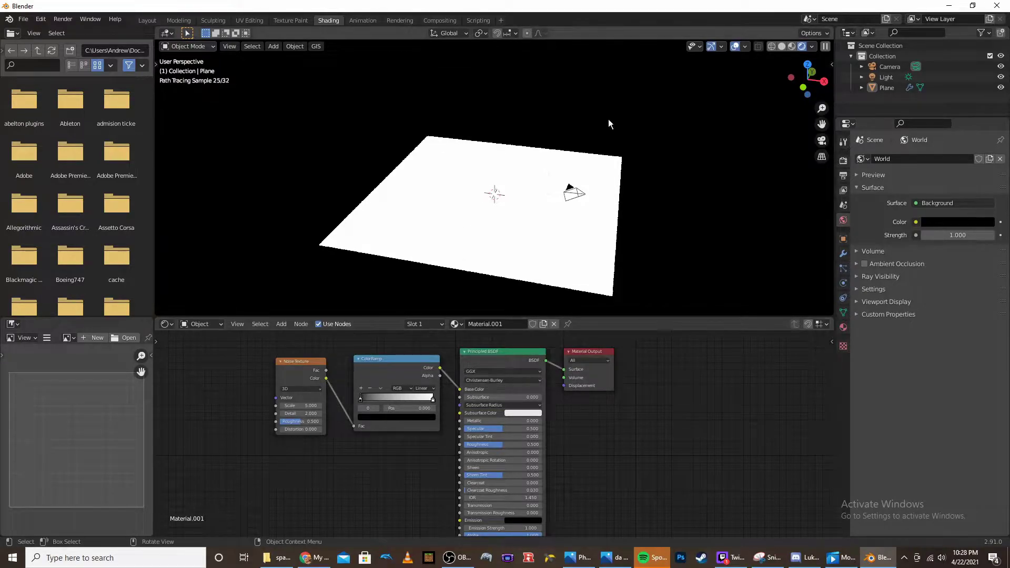
# Step: Lower the sun light's strength, trying 100 first and settling on 40
pyautogui.moveTo(478, 137); pyautogui.dragTo(535, 179, button='middle')
pyautogui.click(843, 283)
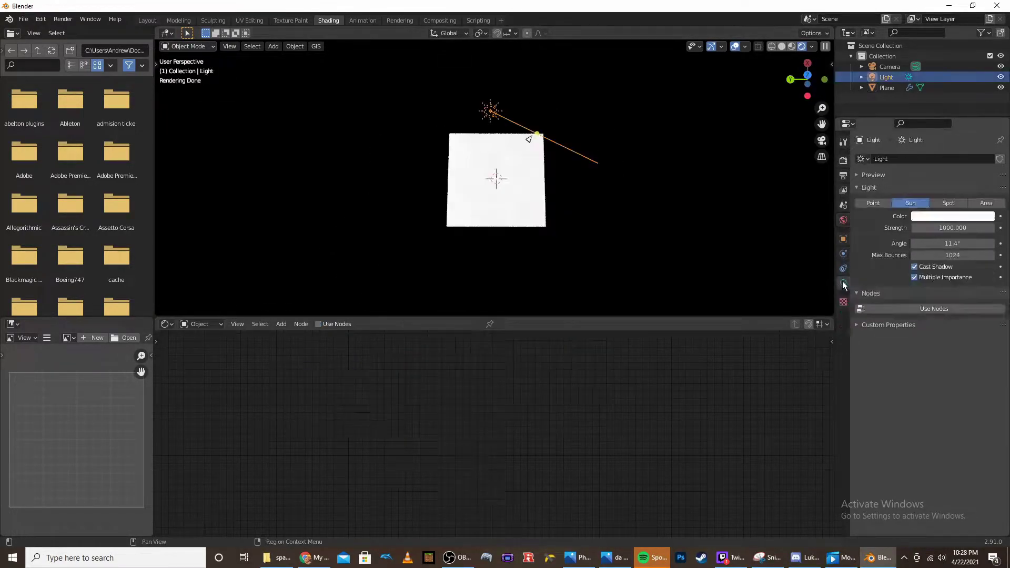
pyautogui.click(968, 227)
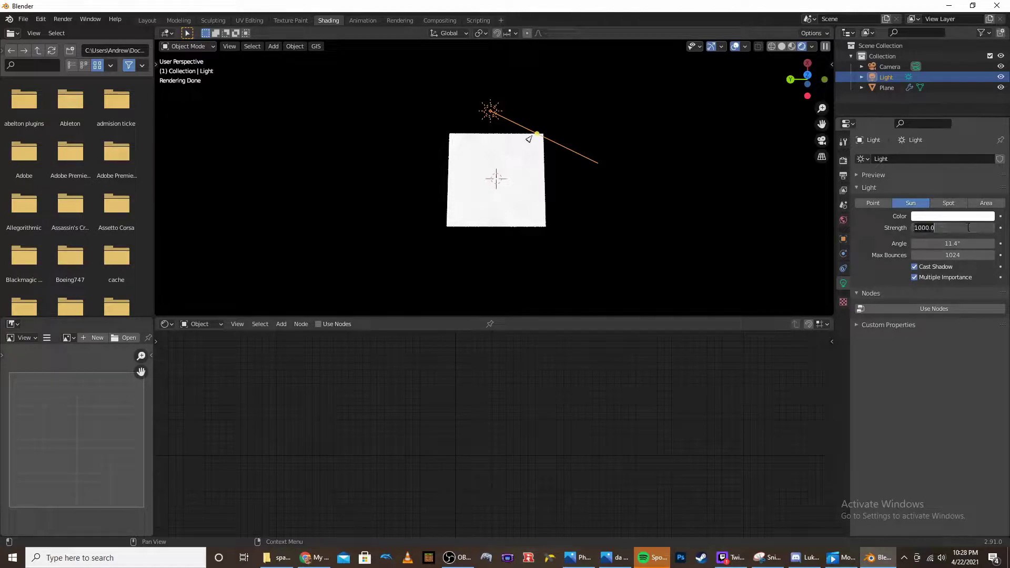
pyautogui.write('100')
pyautogui.press('Return')
pyautogui.click(967, 227)
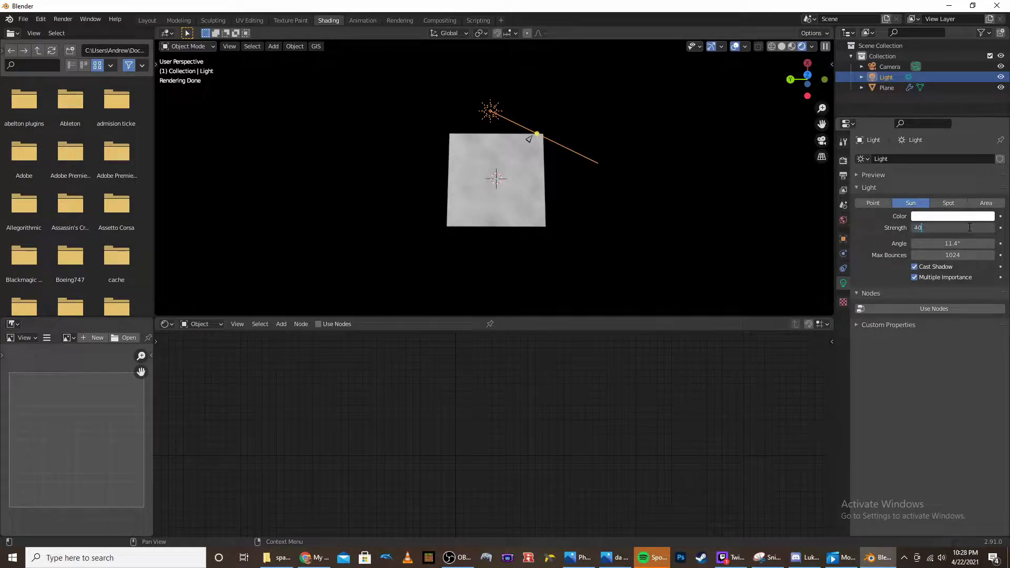
pyautogui.write('40')
pyautogui.press('Return')
pyautogui.click(654, 172)
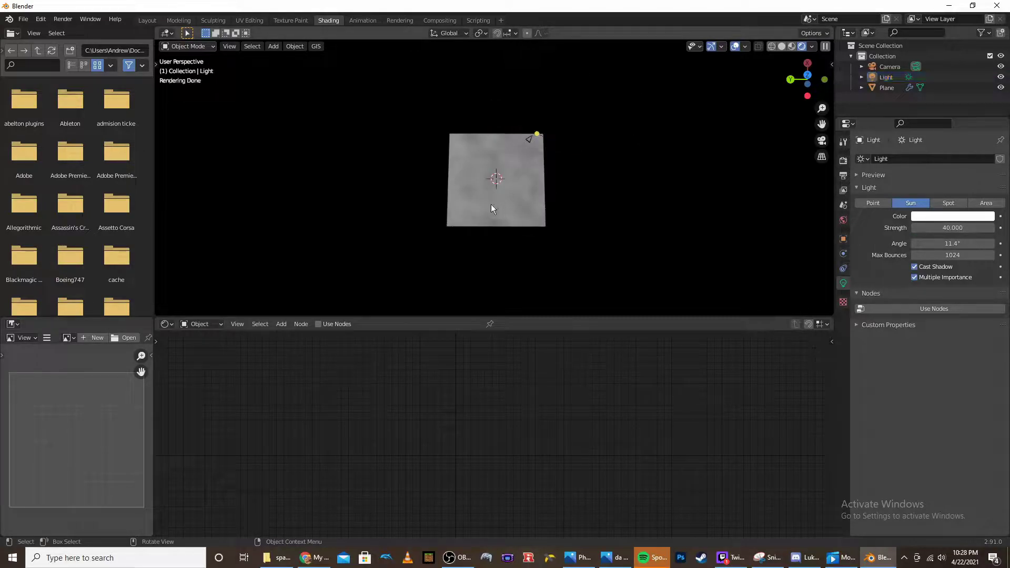
# Step: Select the plane and darken the ColorRamp's white end stop to grey
pyautogui.moveTo(491, 204); pyautogui.dragTo(570, 135, button='middle')
pyautogui.click(535, 171)
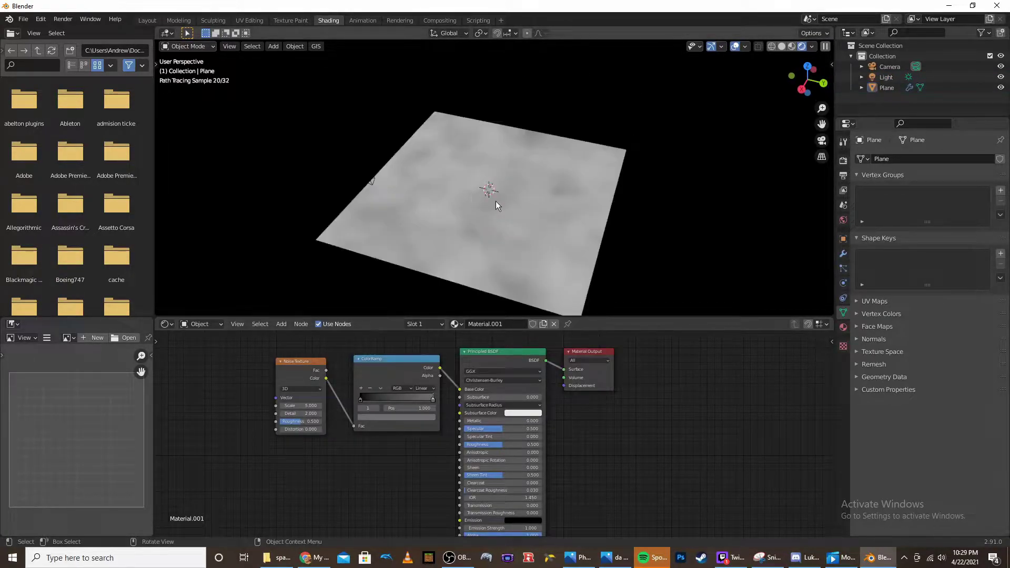
pyautogui.scroll(-2, 497, 204)
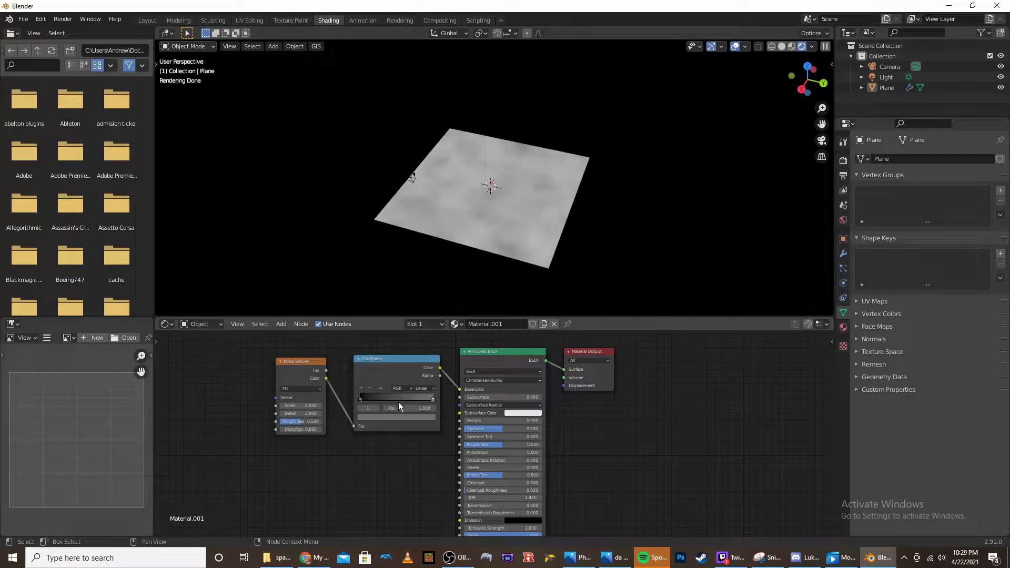
pyautogui.scroll(-1, 352, 384)
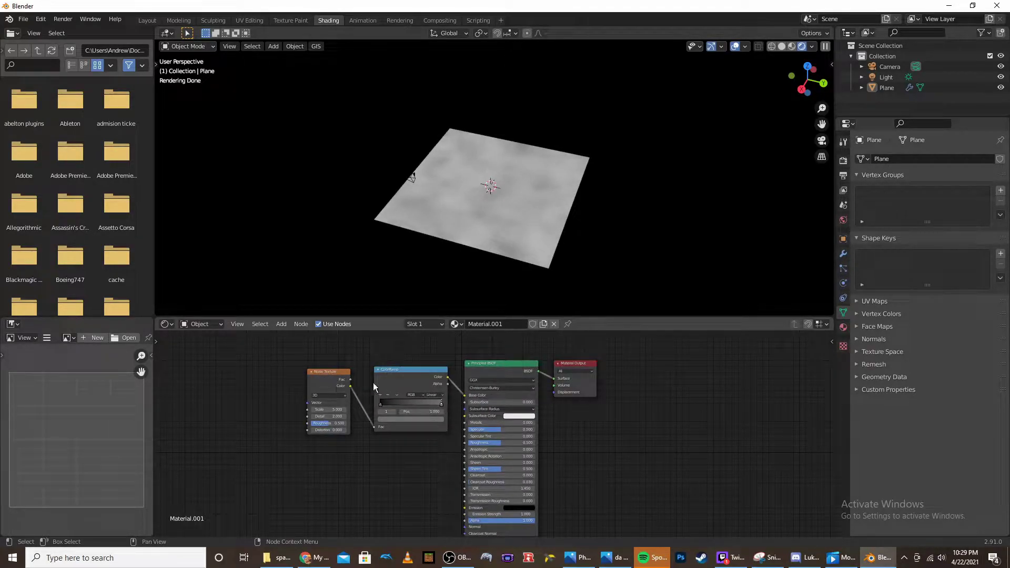
# Step: Move the Material Output node down clear of the Principled BSDF and set the Noise Texture's Detail to 16
pyautogui.scroll(-1, 503, 406)
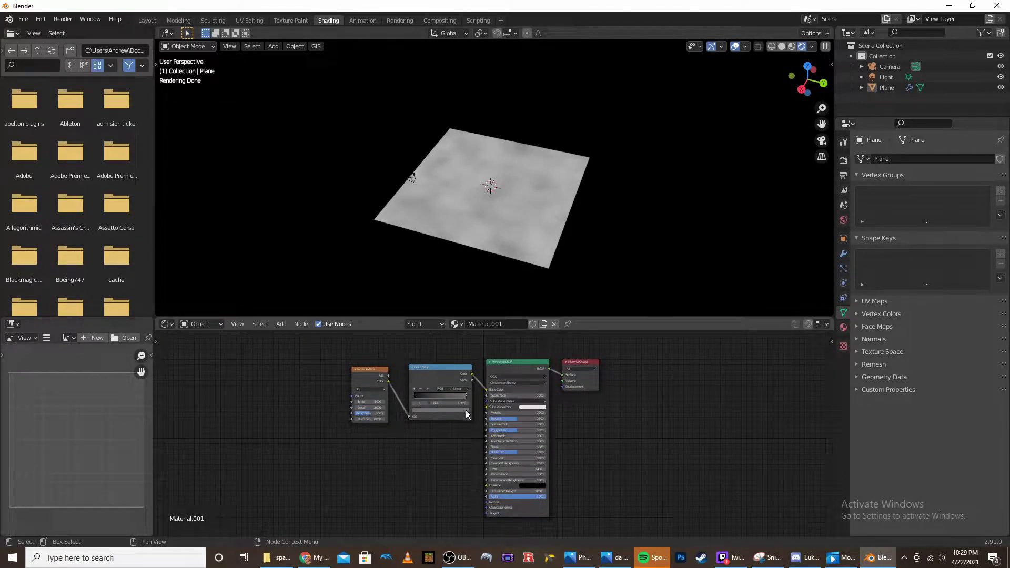
pyautogui.moveTo(498, 415); pyautogui.dragTo(515, 395, button='middle')
pyautogui.moveTo(602, 342); pyautogui.dragTo(638, 489)
pyautogui.scroll(3, 525, 175)
pyautogui.scroll(4, 422, 394)
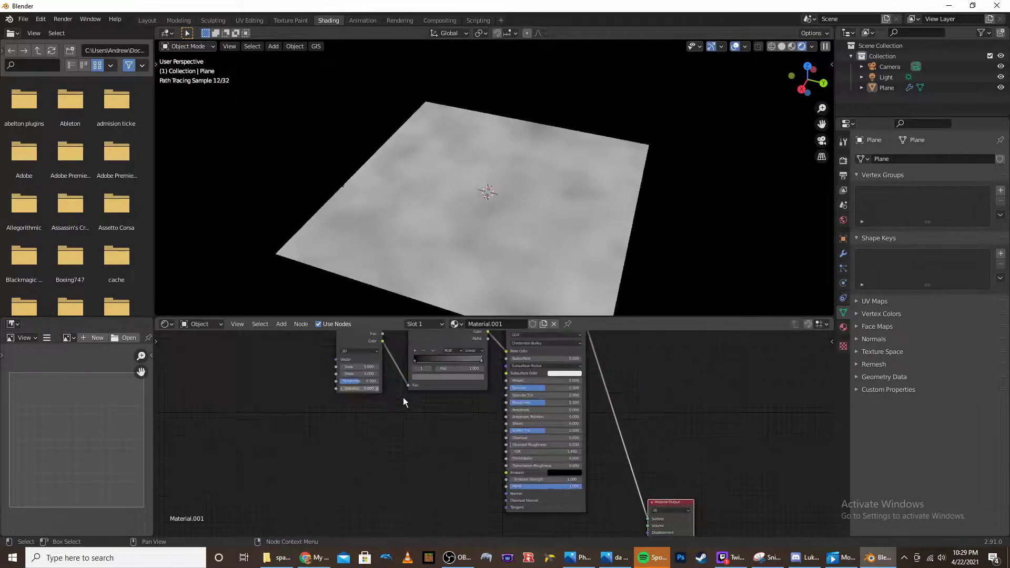
pyautogui.moveTo(526, 287); pyautogui.dragTo(527, 212, button='middle')
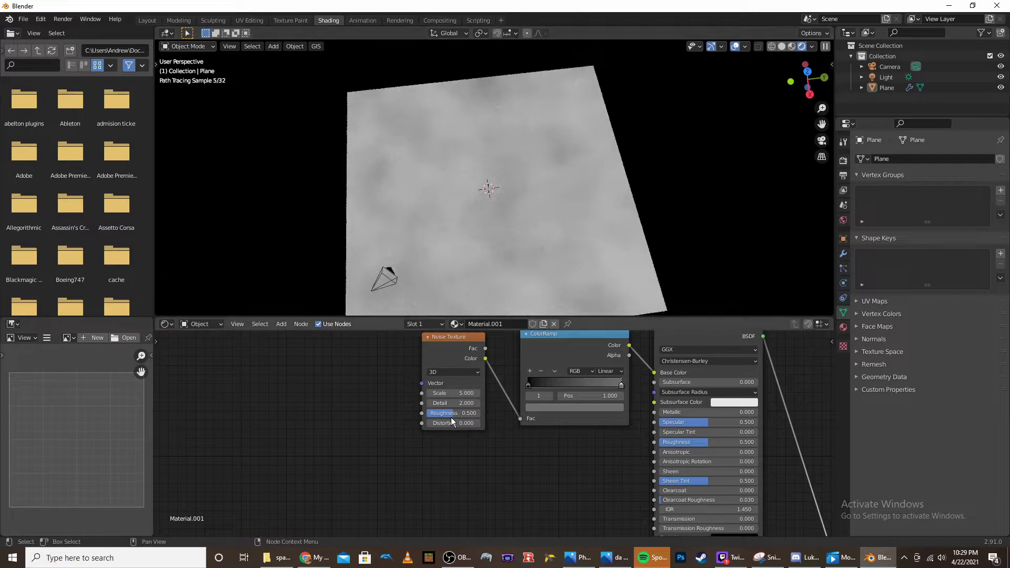
pyautogui.moveTo(455, 404); pyautogui.dragTo(542, 404)
pyautogui.scroll(3, 504, 207)
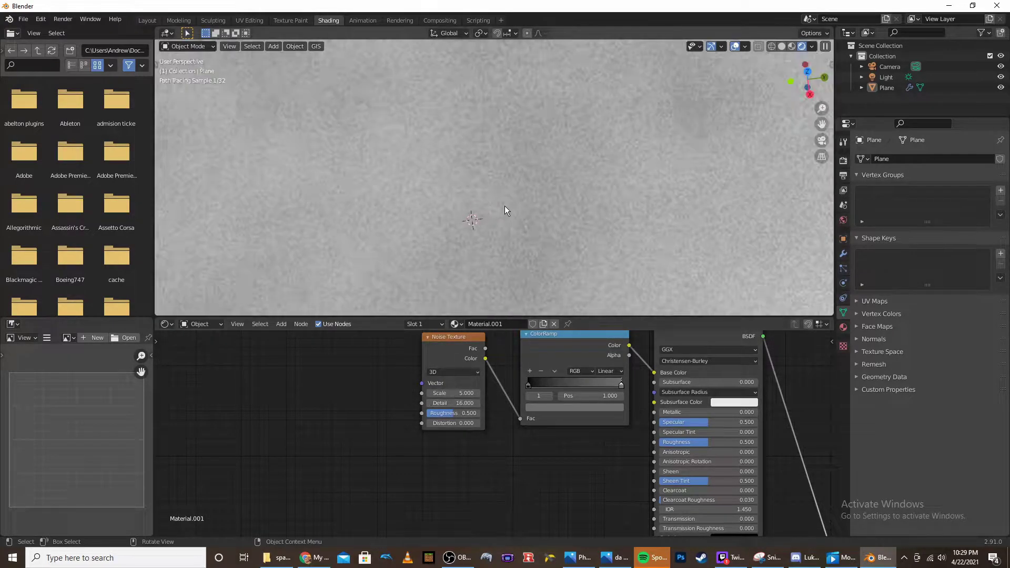
pyautogui.scroll(-6, 514, 262)
# Step: Bring the Material Output node closer to the Principled BSDF and add a MixRGB node to the lower left of the Principled BSDF
pyautogui.moveTo(593, 440); pyautogui.dragTo(434, 360, button='middle')
pyautogui.scroll(-3, 437, 363)
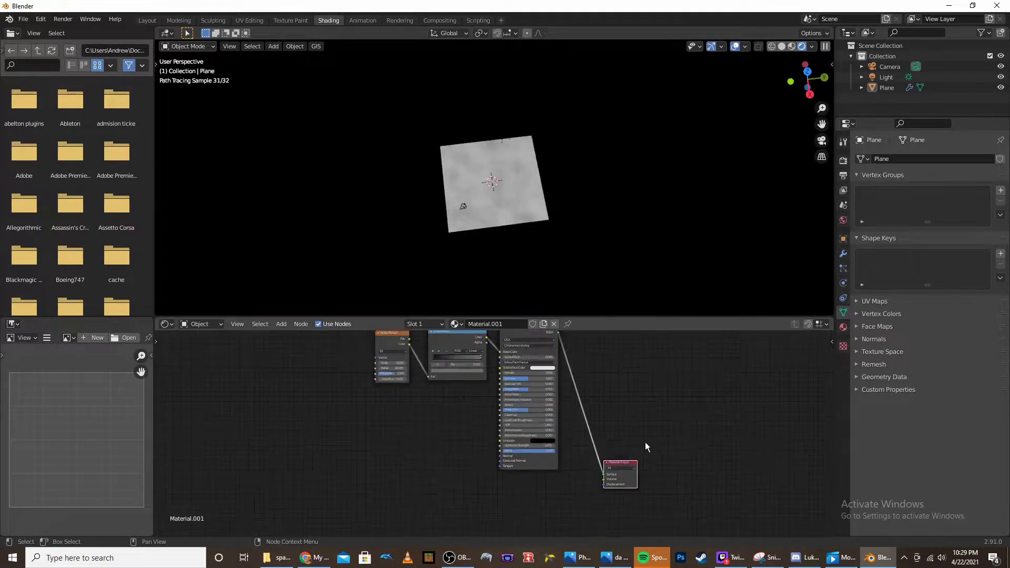
pyautogui.moveTo(624, 465); pyautogui.dragTo(590, 445)
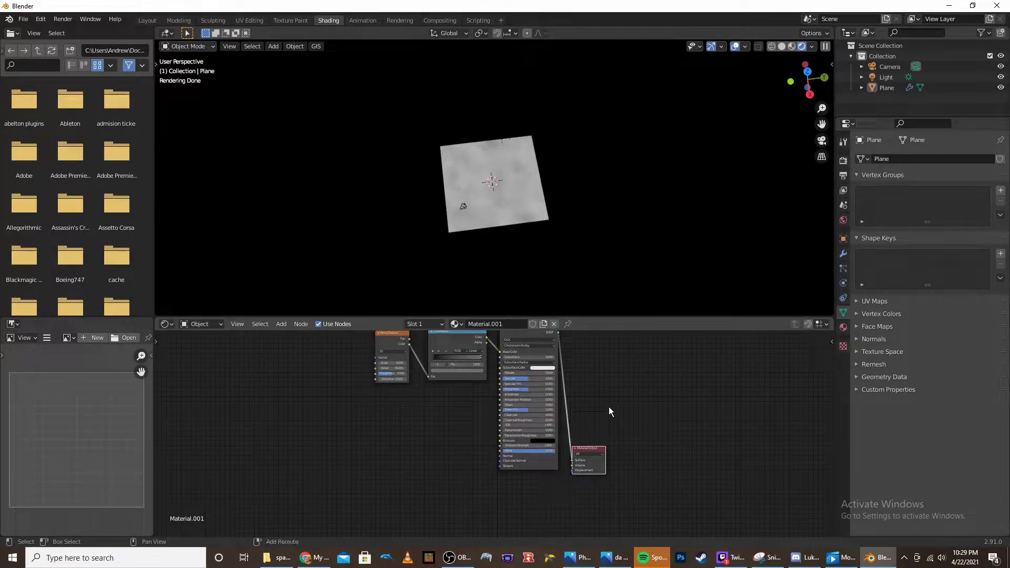
pyautogui.hotkey('shift', 'a')
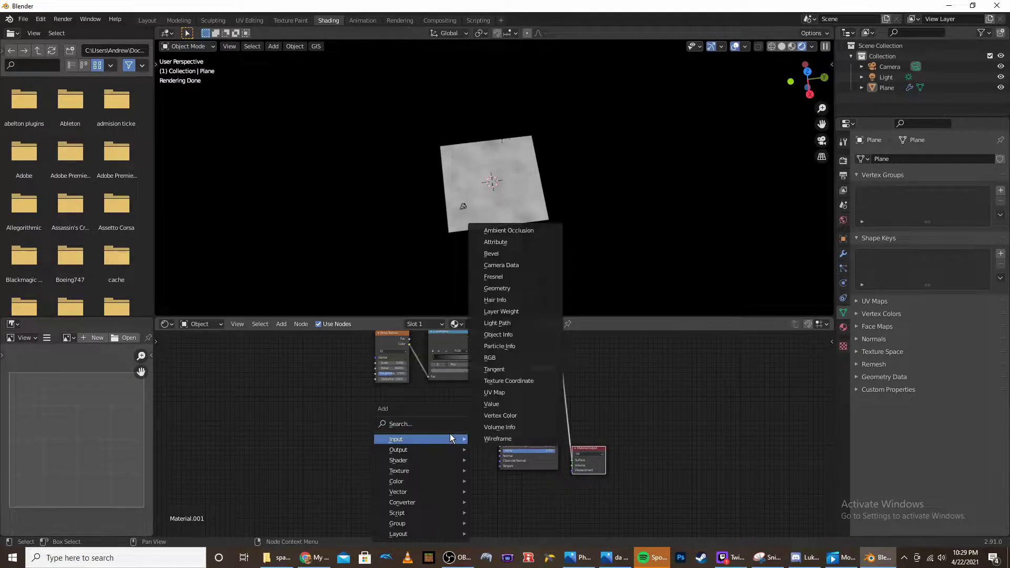
pyautogui.write('mixrbg')
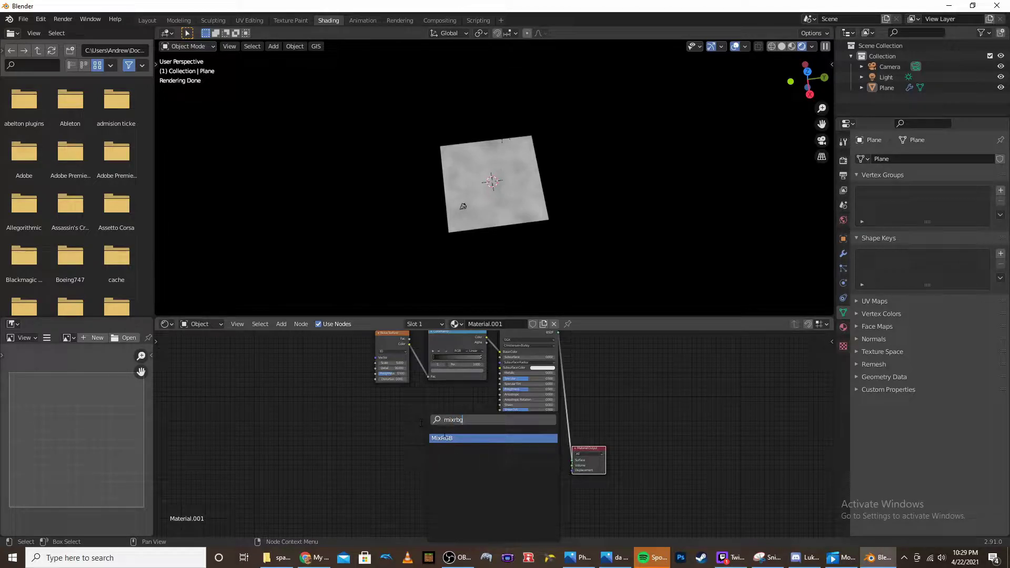
pyautogui.click(444, 438)
pyautogui.click(470, 462)
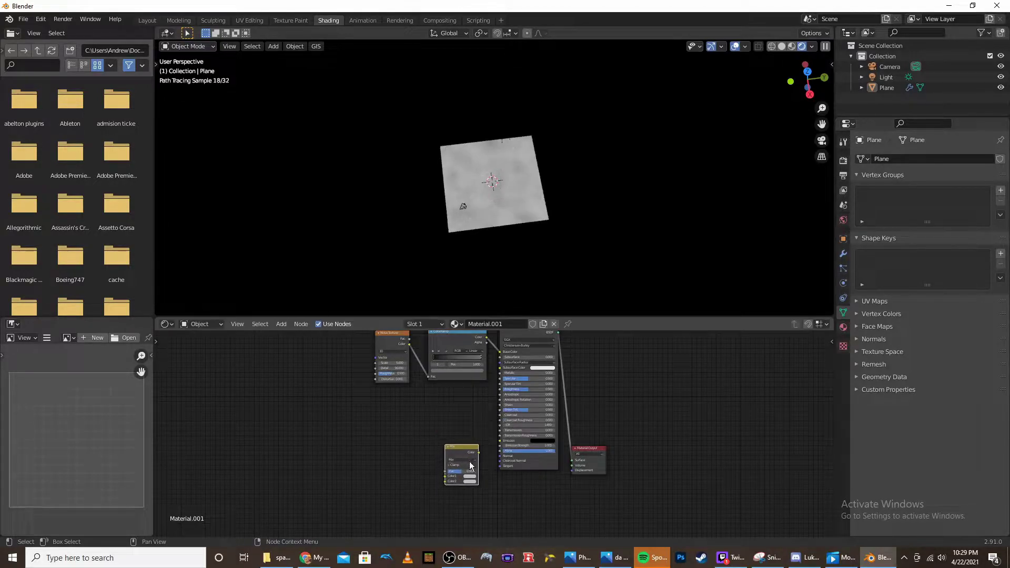
# Step: Set the MixRGB node's blending mode to Add and move the Material Output node just below the Principled BSDF
pyautogui.scroll(7, 474, 464)
pyautogui.moveTo(499, 473); pyautogui.dragTo(509, 436, button='middle')
pyautogui.click(459, 444)
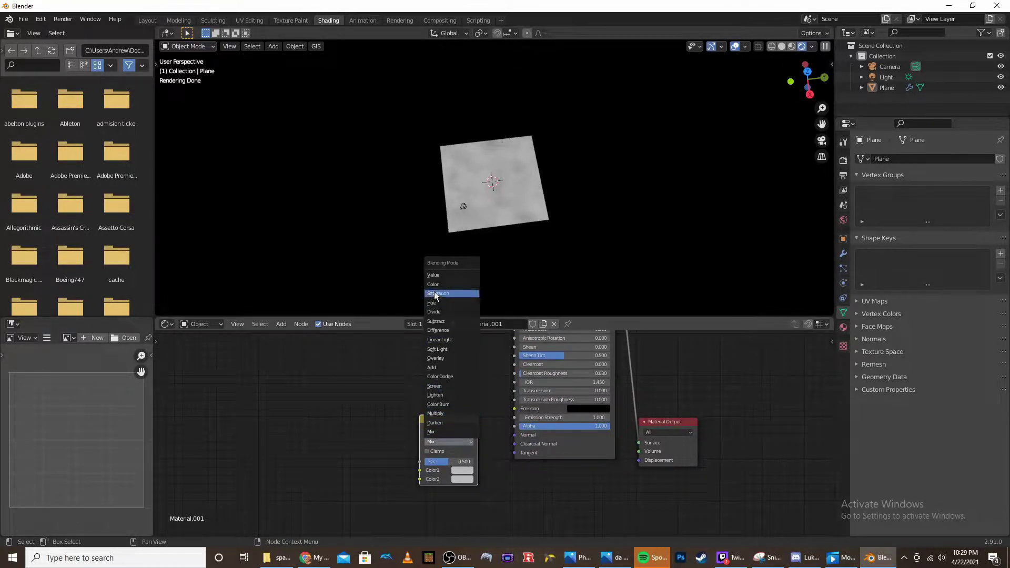
pyautogui.click(445, 368)
pyautogui.moveTo(541, 439); pyautogui.dragTo(484, 432, button='middle')
pyautogui.moveTo(588, 417); pyautogui.dragTo(556, 463)
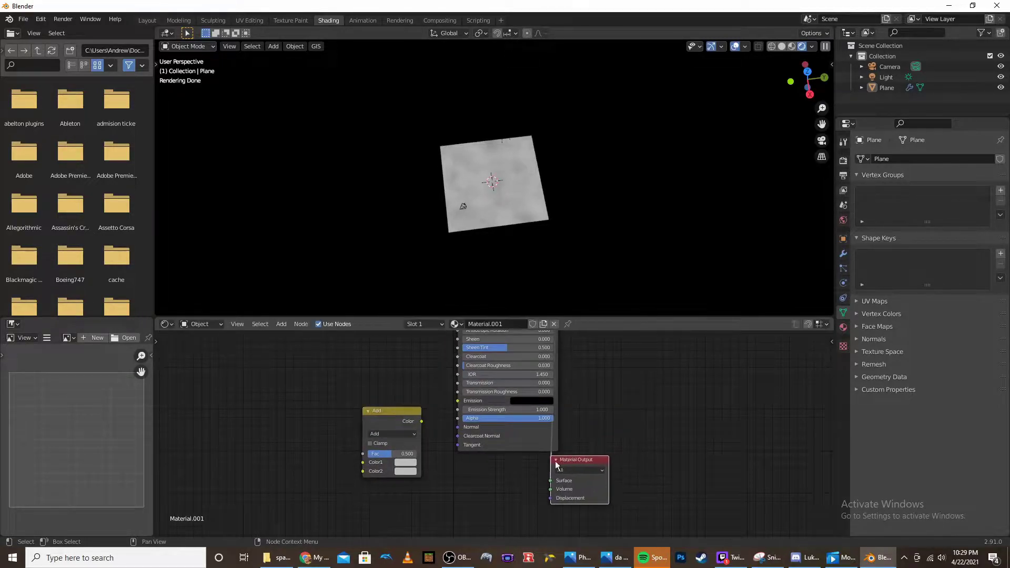
# Step: Duplicate the Add mix node three times, placing the copies in a row to its left
pyautogui.click(382, 428)
pyautogui.scroll(-2, 382, 427)
pyautogui.moveTo(342, 412); pyautogui.dragTo(422, 422, button='middle')
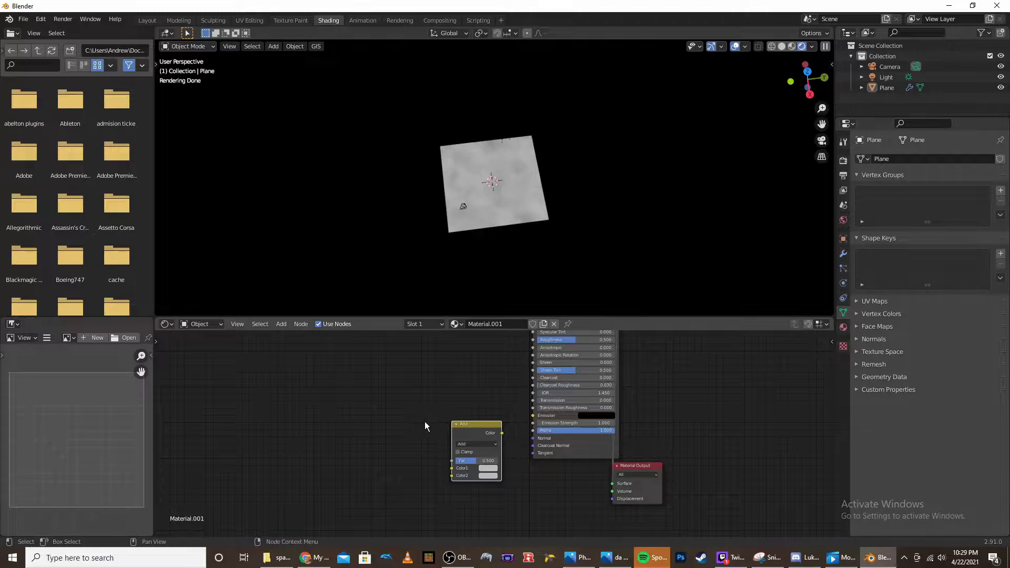
pyautogui.click(472, 424)
pyautogui.hotkey('shift', 'd')
pyautogui.click(387, 417)
pyautogui.click(466, 425)
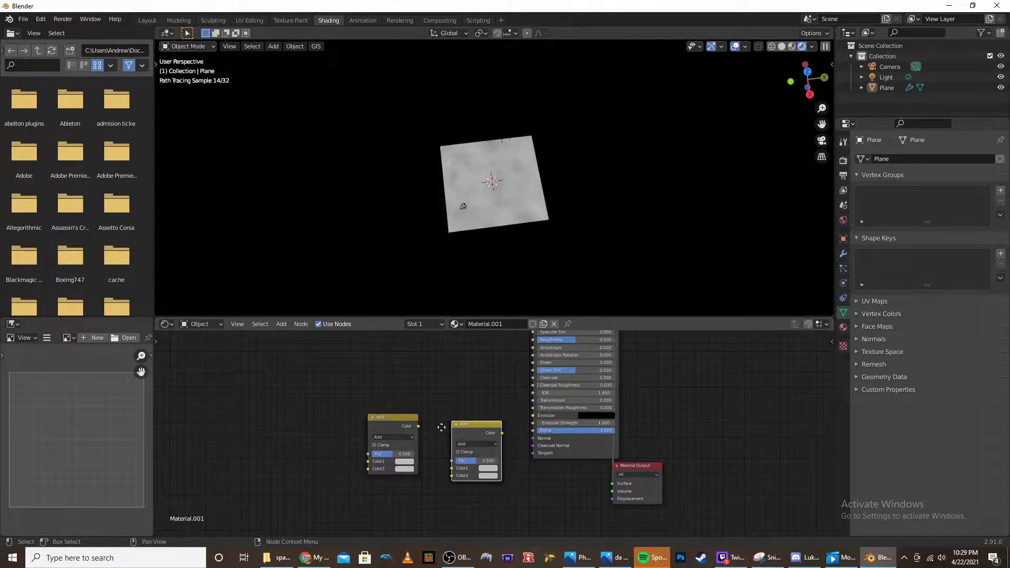
pyautogui.hotkey('shift', 'd')
pyautogui.click(317, 417)
pyautogui.hotkey('shift', 'd')
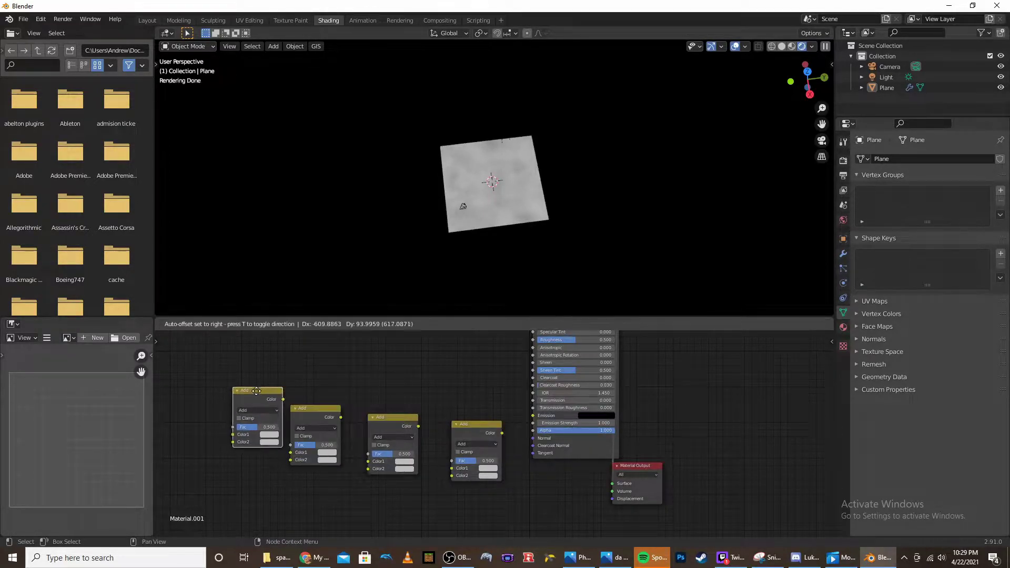
pyautogui.click(206, 383)
# Step: Add a Displacement node, link it to the Material Output's Displacement input, and space the two nodes apart
pyautogui.moveTo(442, 411); pyautogui.dragTo(401, 410, button='middle')
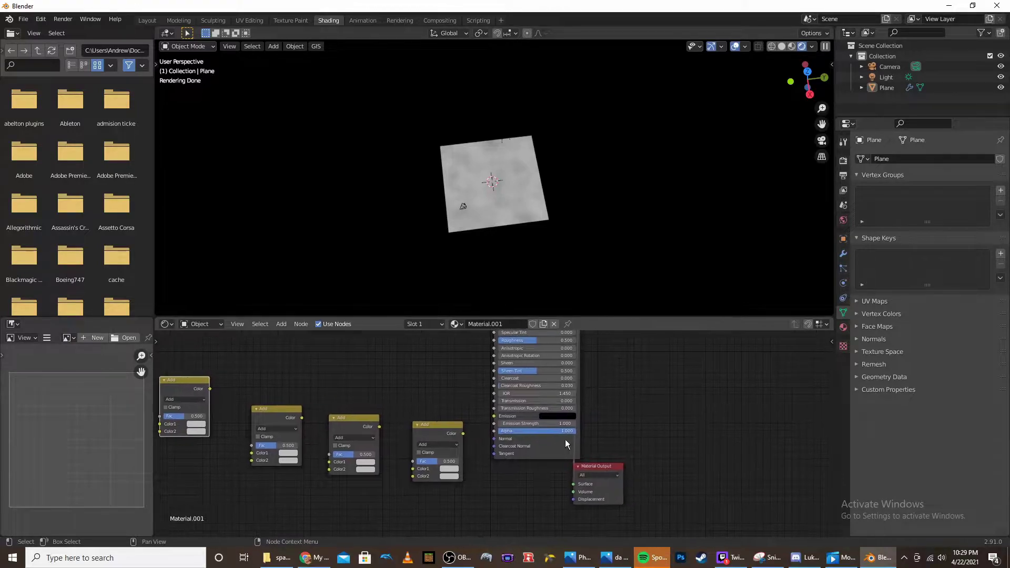
pyautogui.moveTo(602, 467); pyautogui.dragTo(629, 436)
pyautogui.hotkey('shift', 'a')
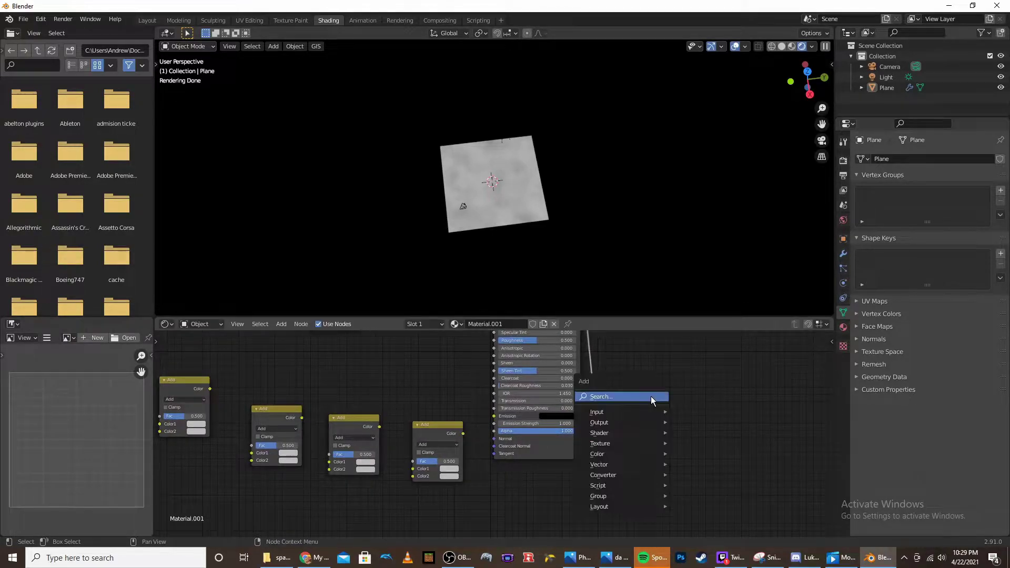
pyautogui.click(652, 398)
pyautogui.write('dis')
pyautogui.click(672, 414)
pyautogui.click(547, 476)
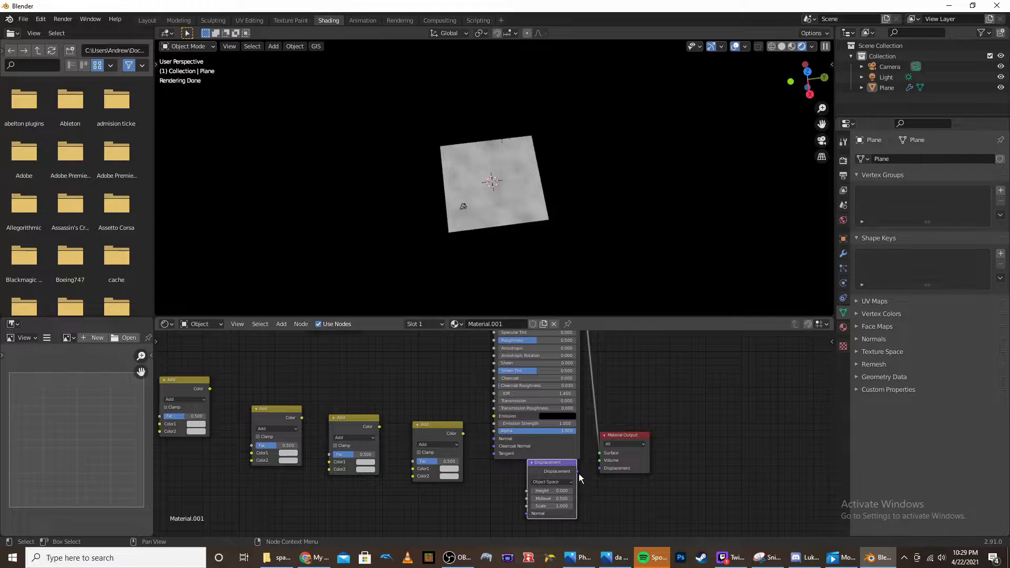
pyautogui.moveTo(577, 472); pyautogui.dragTo(601, 469)
pyautogui.moveTo(624, 433); pyautogui.dragTo(636, 402)
pyautogui.moveTo(556, 465); pyautogui.dragTo(571, 472)
pyautogui.moveTo(502, 464); pyautogui.dragTo(495, 447, button='middle')
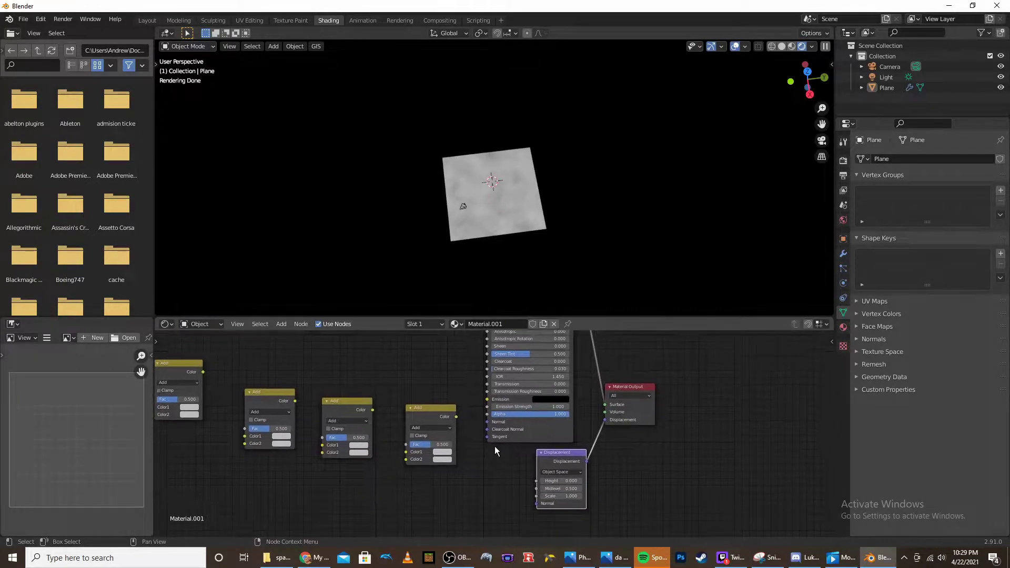
# Step: Chain the four Add nodes from Color to Color1 and link the last one's Color to the Displacement node's Height
pyautogui.moveTo(456, 417); pyautogui.dragTo(536, 481)
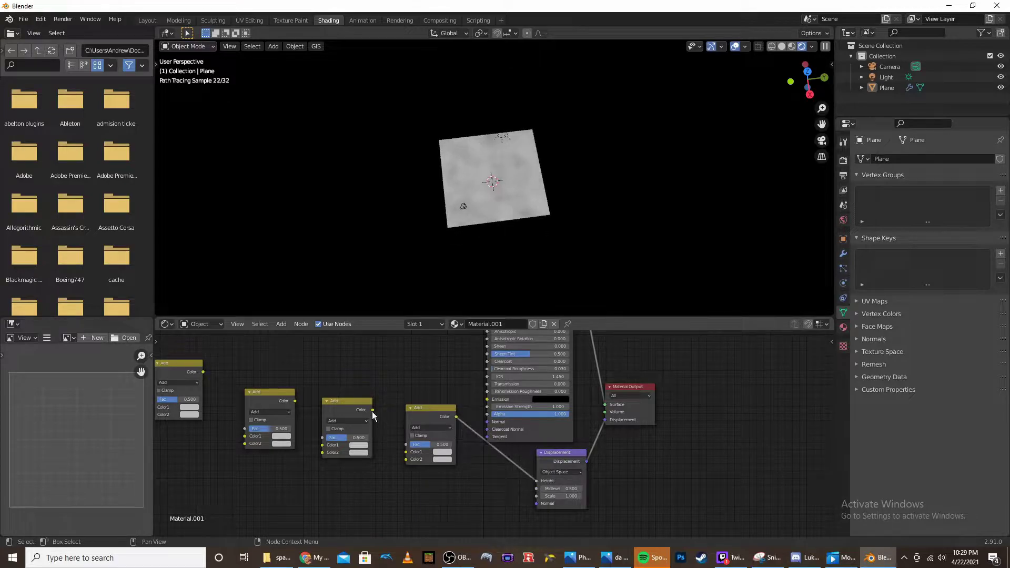
pyautogui.moveTo(374, 413); pyautogui.dragTo(406, 452)
pyautogui.moveTo(390, 430); pyautogui.dragTo(434, 441, button='middle')
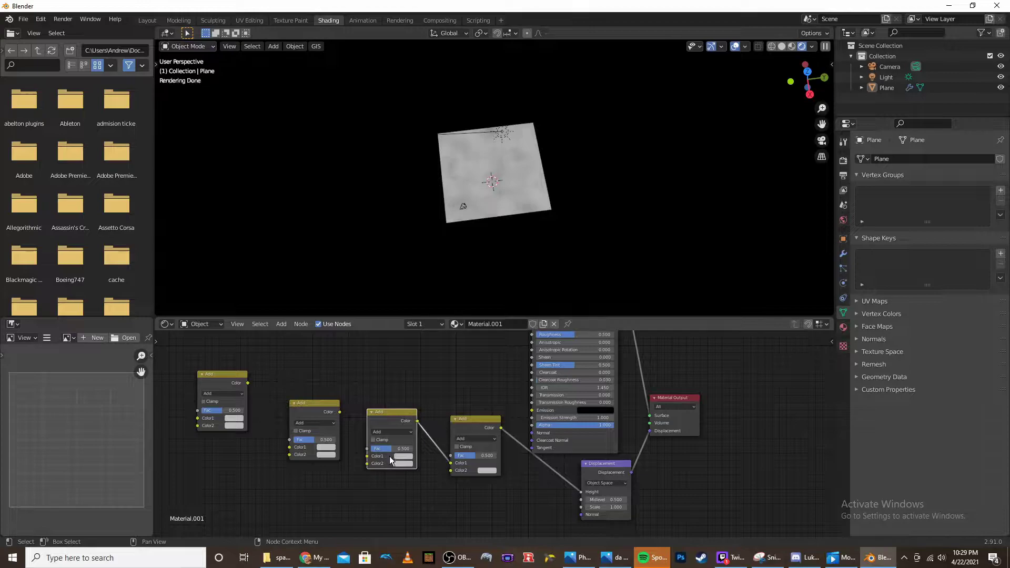
pyautogui.moveTo(340, 412); pyautogui.dragTo(367, 456)
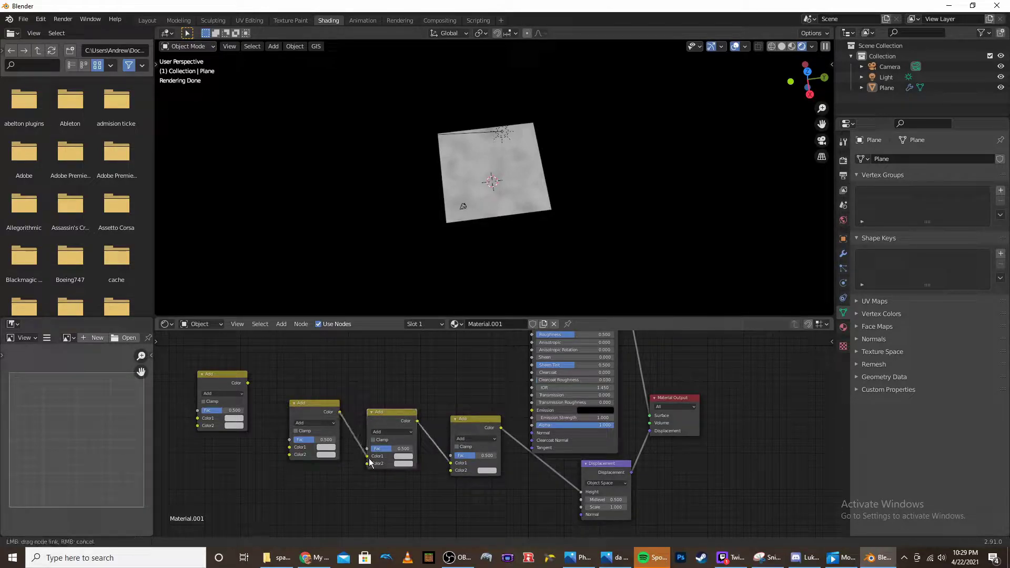
pyautogui.moveTo(248, 383); pyautogui.dragTo(258, 396)
pyautogui.moveTo(289, 450); pyautogui.dragTo(290, 448)
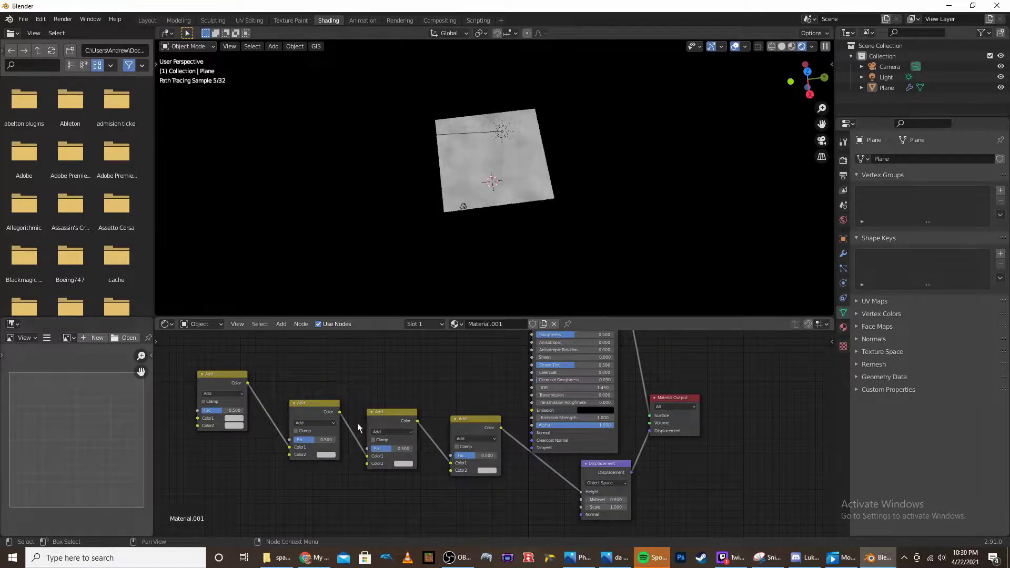
# Step: Add a Voronoi Texture node to the left of the first Add node
pyautogui.moveTo(418, 398); pyautogui.dragTo(499, 417, button='middle')
pyautogui.scroll(-4, 472, 424)
pyautogui.moveTo(478, 247); pyautogui.dragTo(598, 172, button='middle')
pyautogui.scroll(6, 557, 158)
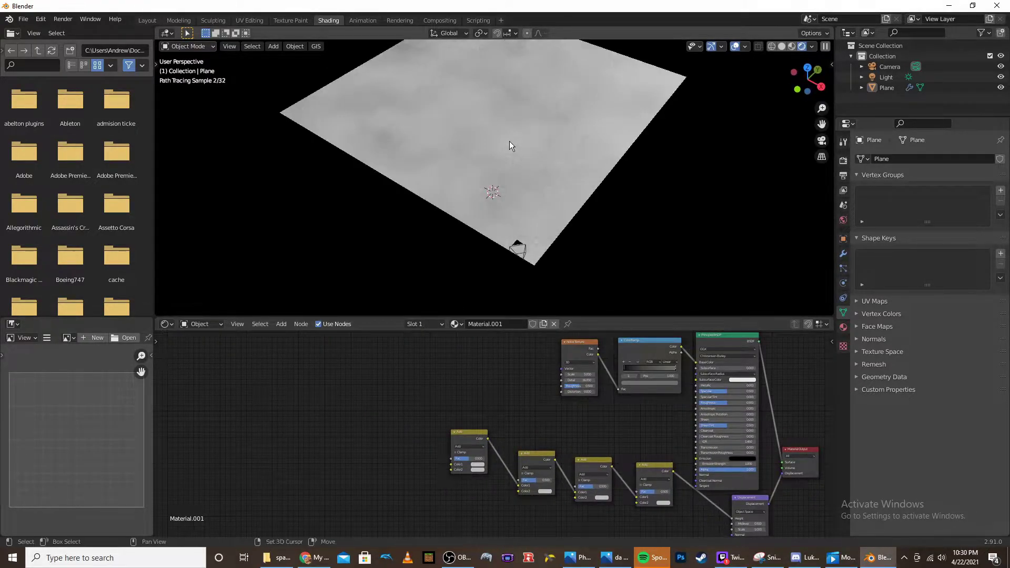
pyautogui.keyDown('shift'); pyautogui.moveTo(509, 141); pyautogui.dragTo(477, 244, button='middle'); pyautogui.keyUp('shift')
pyautogui.scroll(-1, 475, 248)
pyautogui.hotkey('shift', 'a')
pyautogui.click(448, 390)
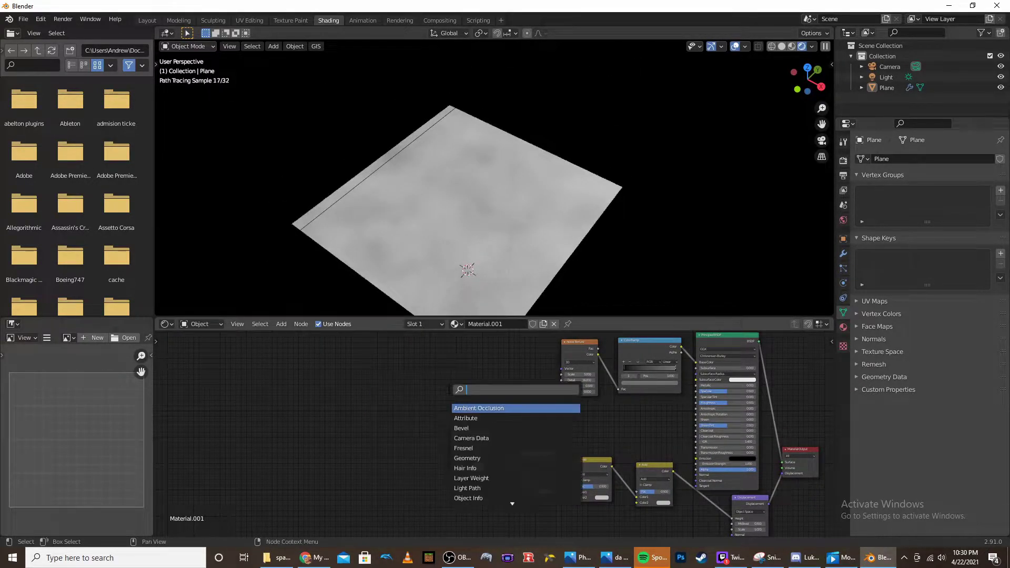
pyautogui.write('vor')
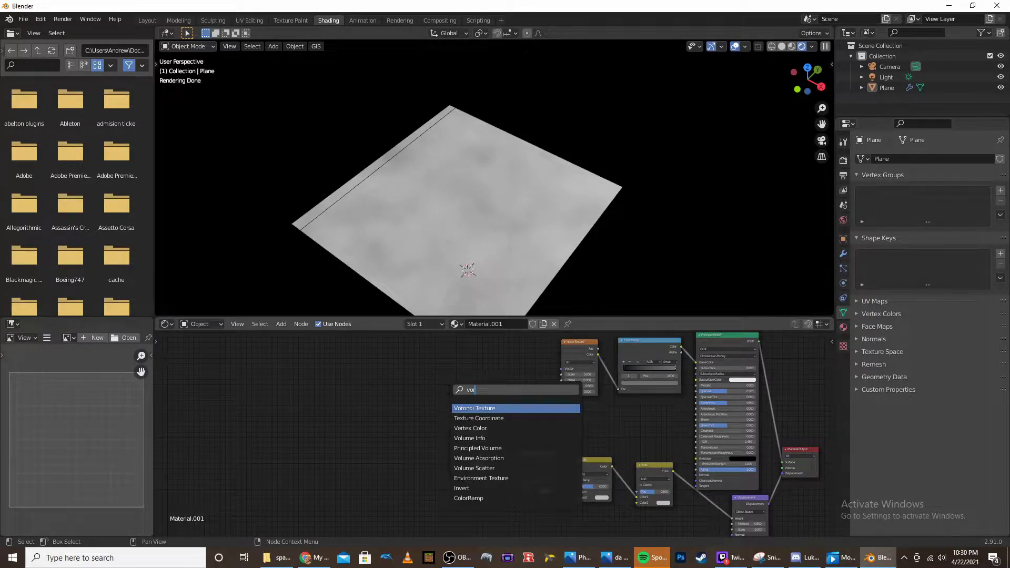
pyautogui.press('Return')
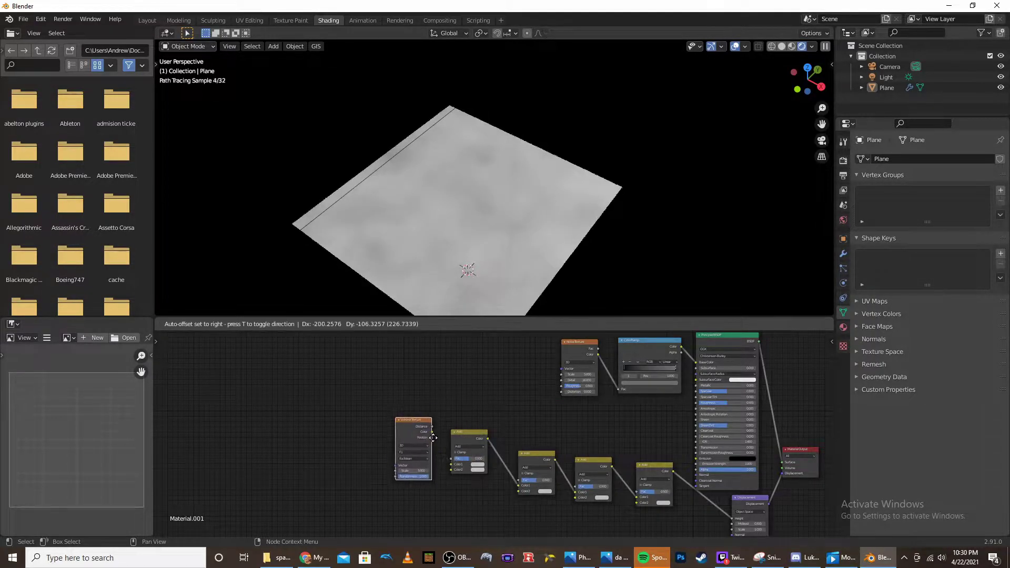
pyautogui.click(390, 433)
# Step: Link the Voronoi Texture's Distance to the first Add node's Color1 and move the texture node next to it
pyautogui.scroll(2, 398, 421)
pyautogui.moveTo(406, 413); pyautogui.dragTo(415, 409, button='middle')
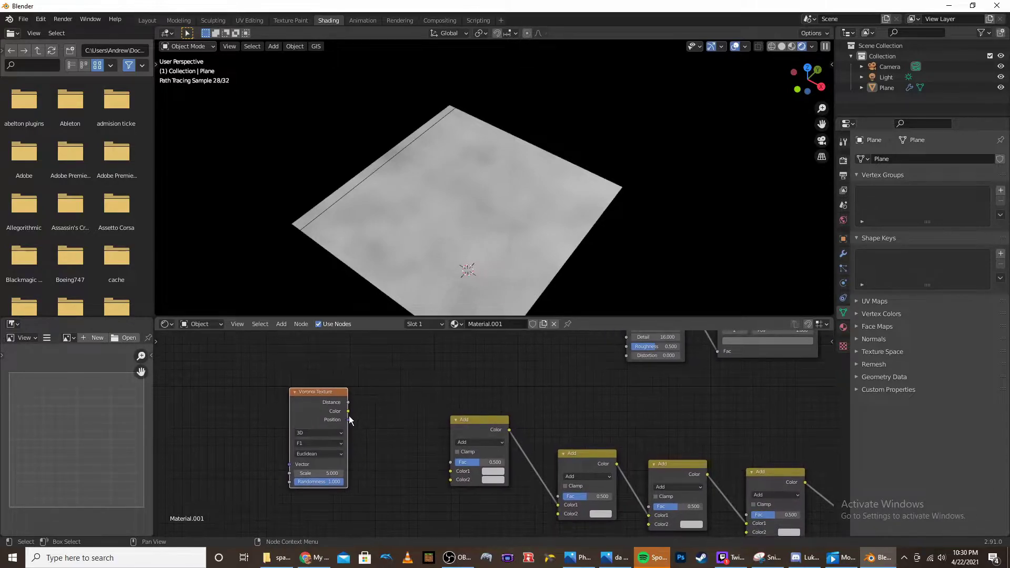
pyautogui.moveTo(348, 403); pyautogui.dragTo(450, 471)
pyautogui.moveTo(314, 412); pyautogui.dragTo(400, 430)
pyautogui.moveTo(463, 227); pyautogui.dragTo(503, 273, button='middle')
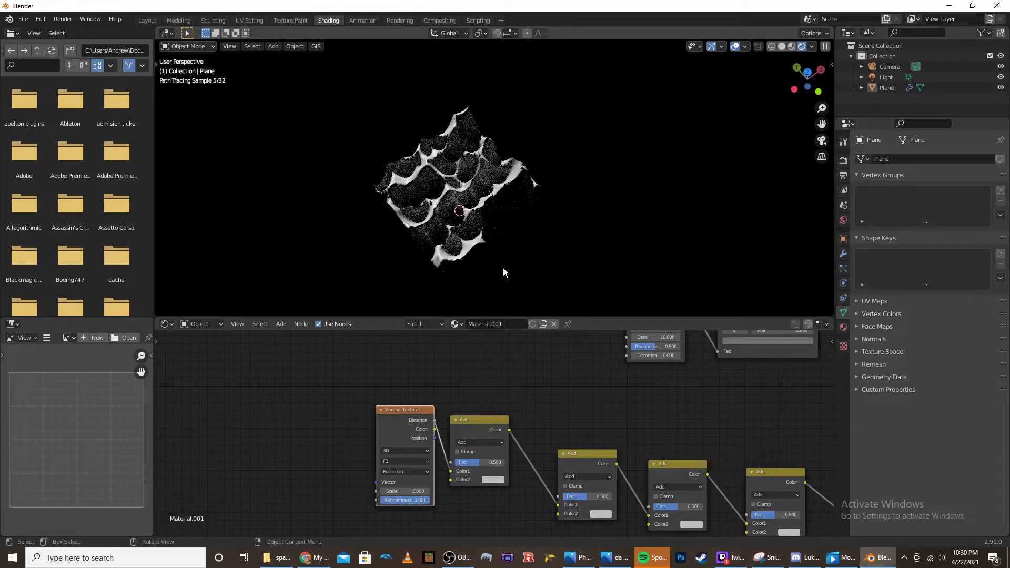
# Step: Switch the Voronoi Texture's dimensions to 4D and inspect the displaced plane from the side
pyautogui.click(394, 450)
pyautogui.click(393, 485)
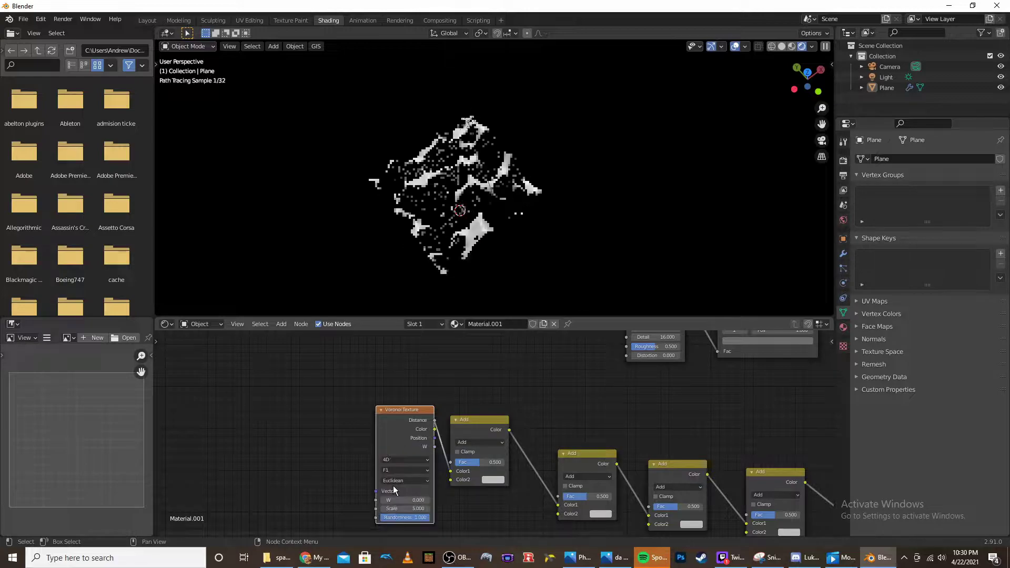
pyautogui.moveTo(393, 485); pyautogui.dragTo(367, 475, button='middle')
pyautogui.moveTo(440, 242); pyautogui.dragTo(503, 211, button='middle')
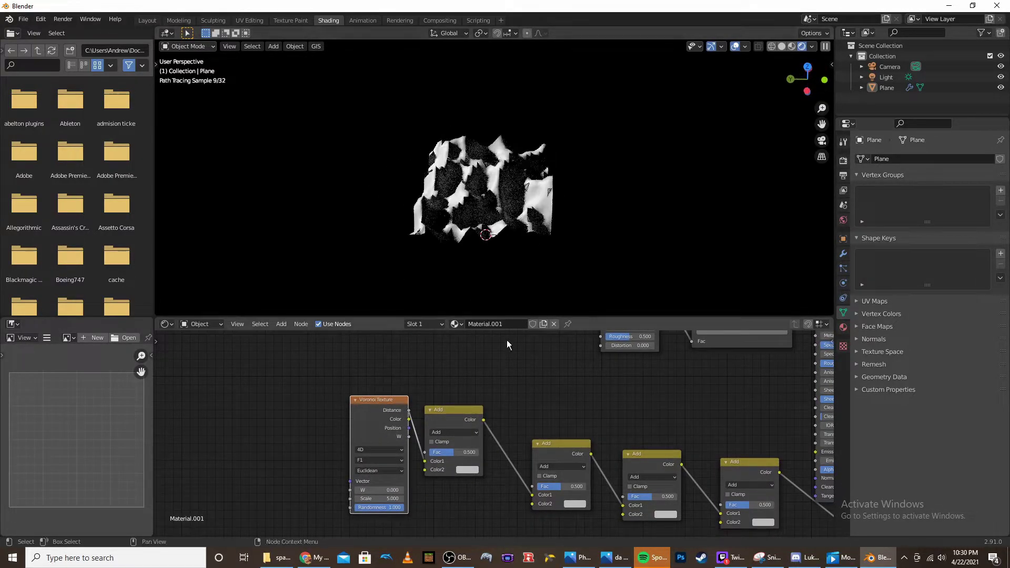
# Step: Set the Voronoi Texture's Scale to 2.8 and W to 27.2, and move the node farther left of the first Add node
pyautogui.scroll(2, 413, 497)
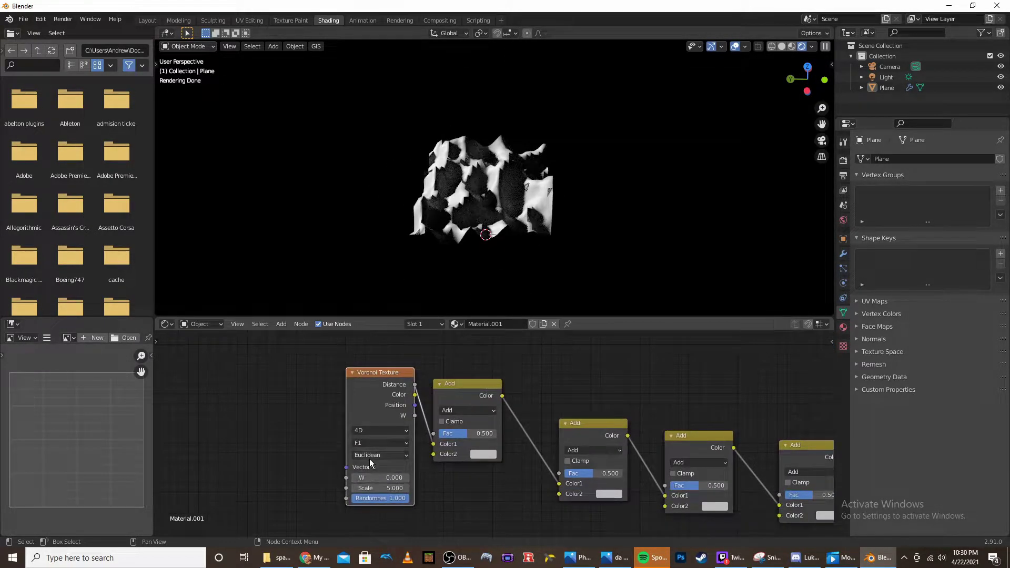
pyautogui.moveTo(376, 488); pyautogui.dragTo(391, 489)
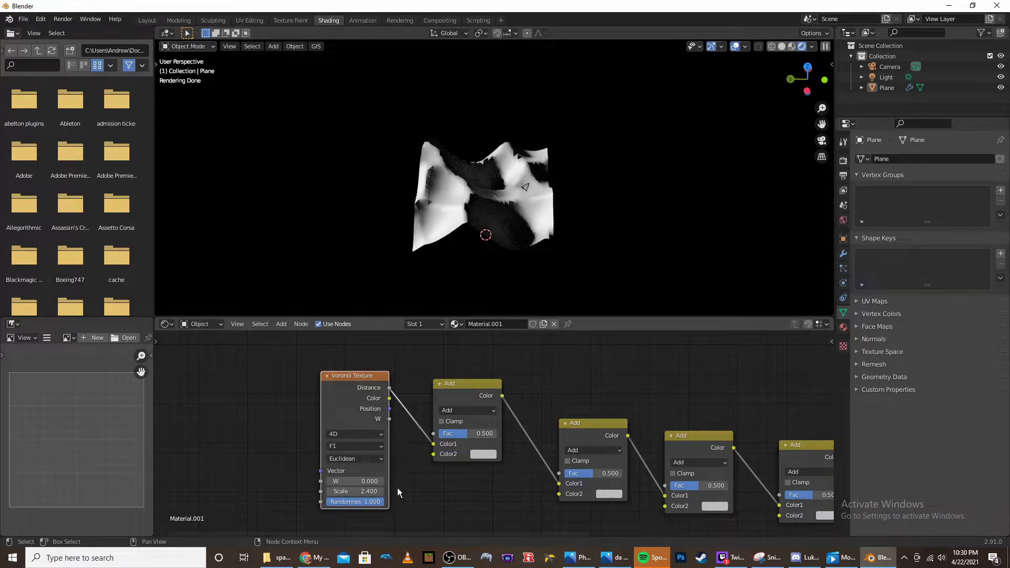
pyautogui.moveTo(368, 491); pyautogui.dragTo(369, 492)
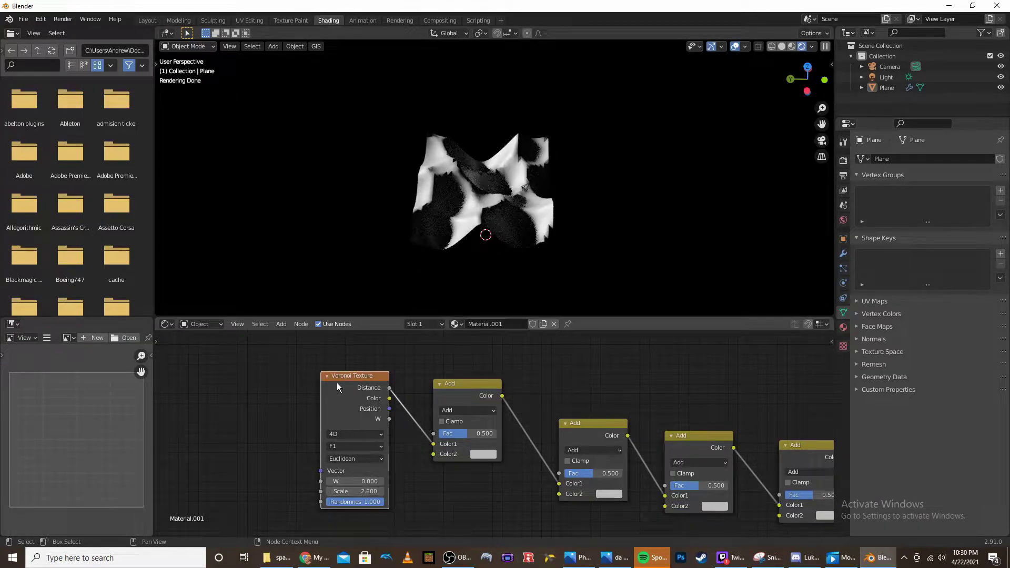
pyautogui.moveTo(370, 388); pyautogui.dragTo(318, 389)
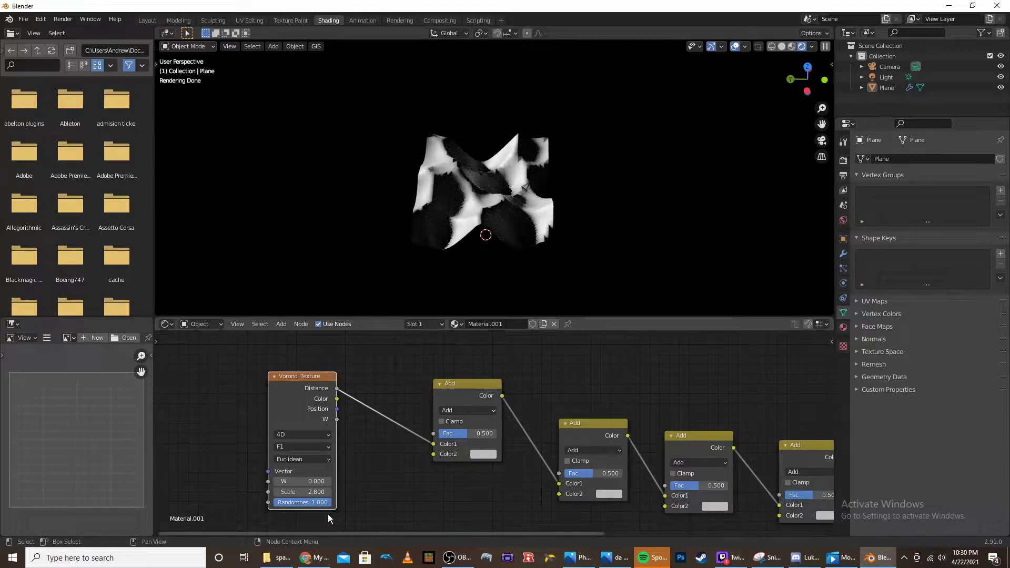
pyautogui.moveTo(315, 481); pyautogui.dragTo(397, 391)
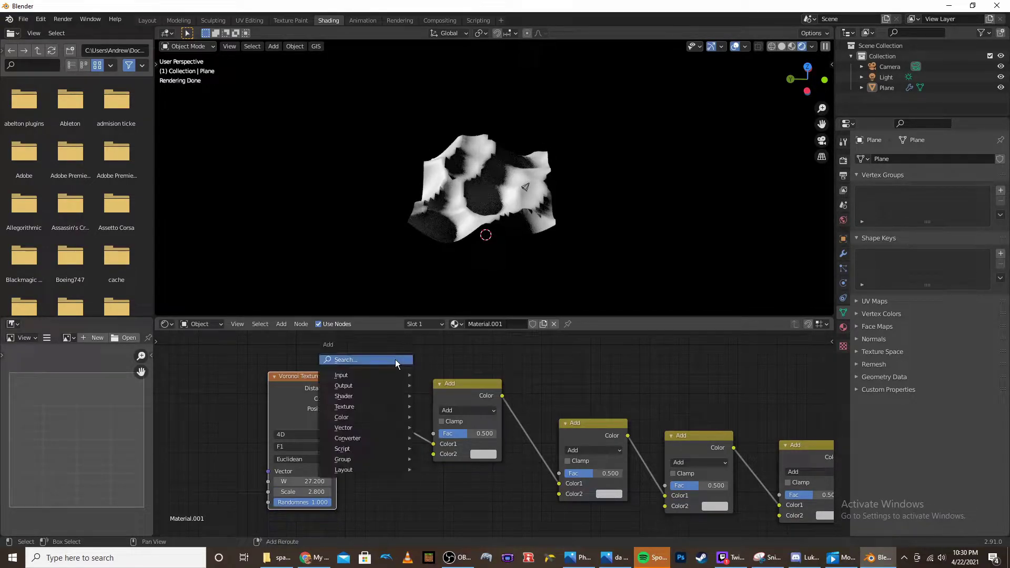
# Step: Insert a ColorRamp node on the link between the Voronoi Texture and the first Add node
pyautogui.click(395, 360)
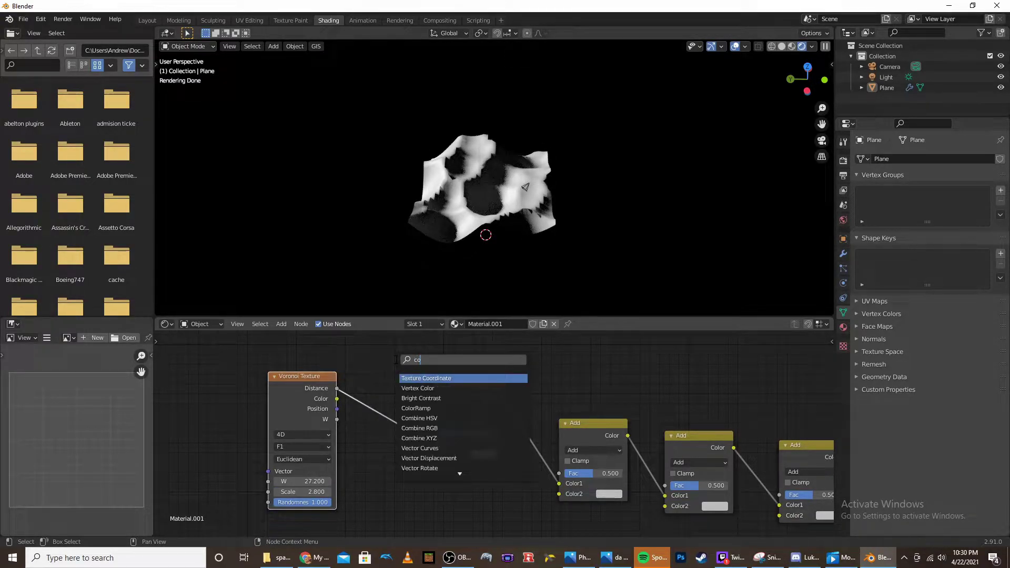
pyautogui.write('color')
pyautogui.click(415, 388)
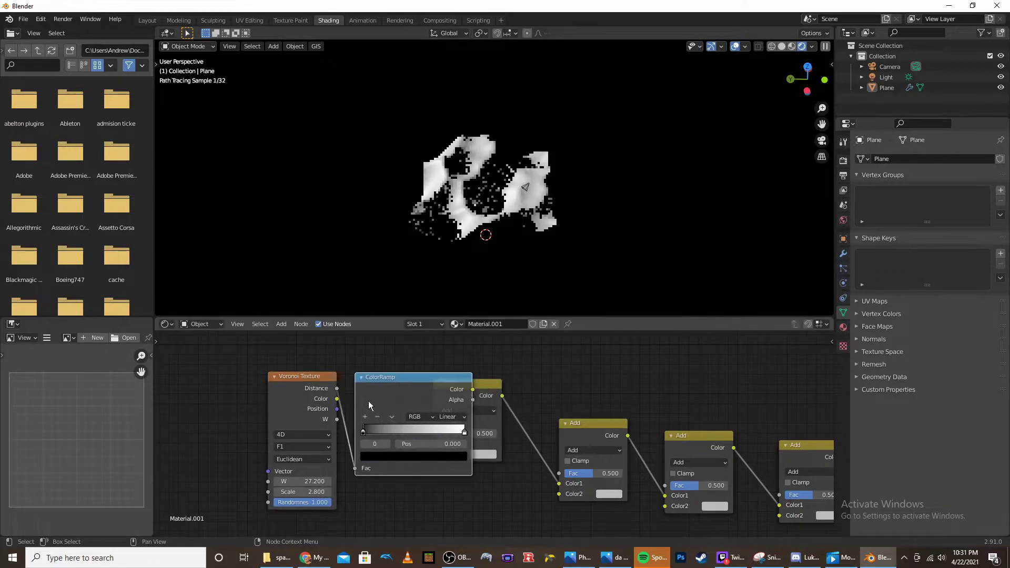
pyautogui.click(368, 401)
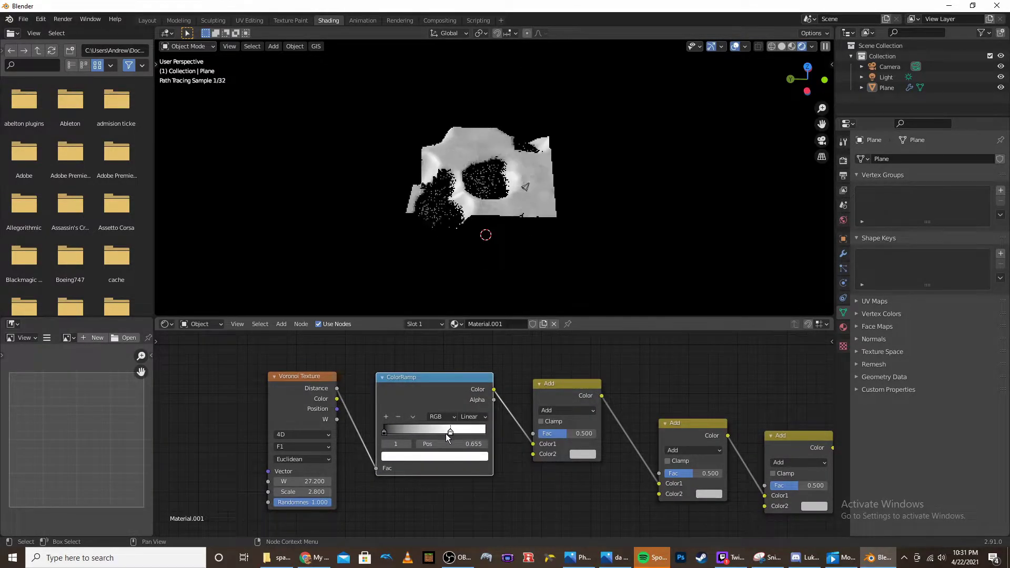
# Step: Move the ColorRamp's white stop to 0.623 and darken it to gray, and bring the black stop to about 0.36
pyautogui.moveTo(447, 438); pyautogui.dragTo(446, 445)
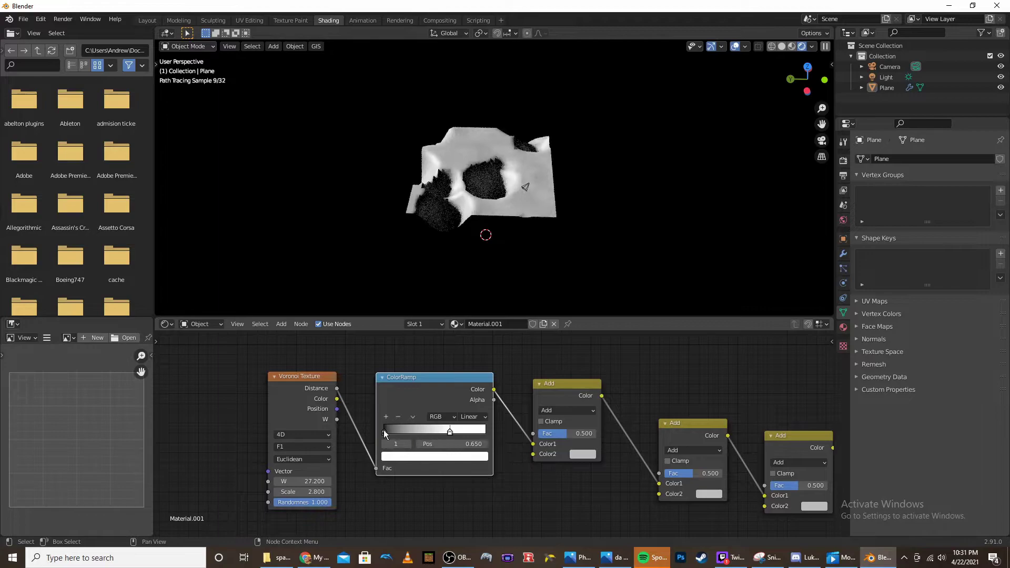
pyautogui.moveTo(383, 430); pyautogui.dragTo(419, 432)
pyautogui.click(445, 432)
pyautogui.click(438, 455)
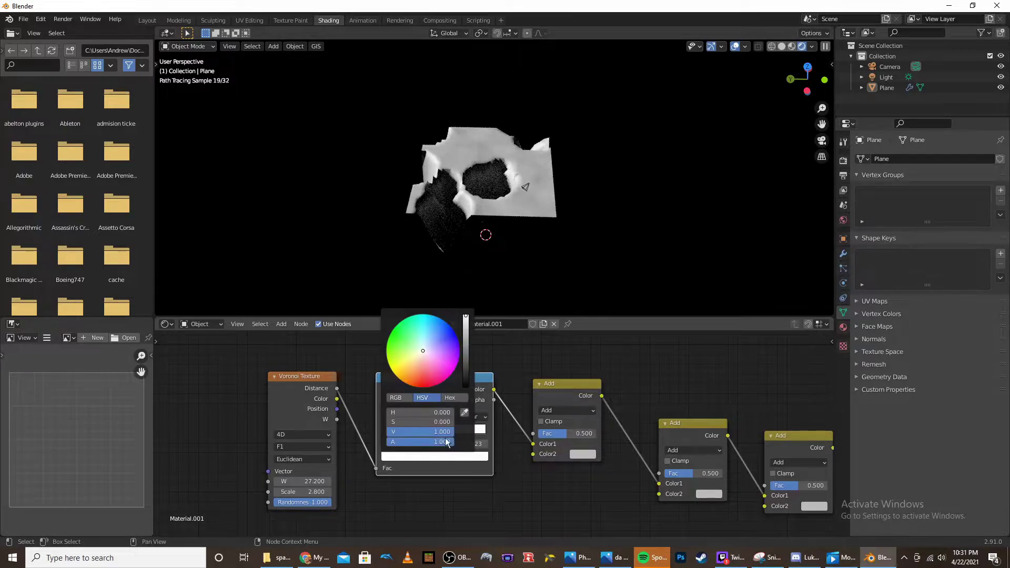
pyautogui.moveTo(465, 336); pyautogui.dragTo(465, 357)
pyautogui.moveTo(411, 432); pyautogui.dragTo(415, 432)
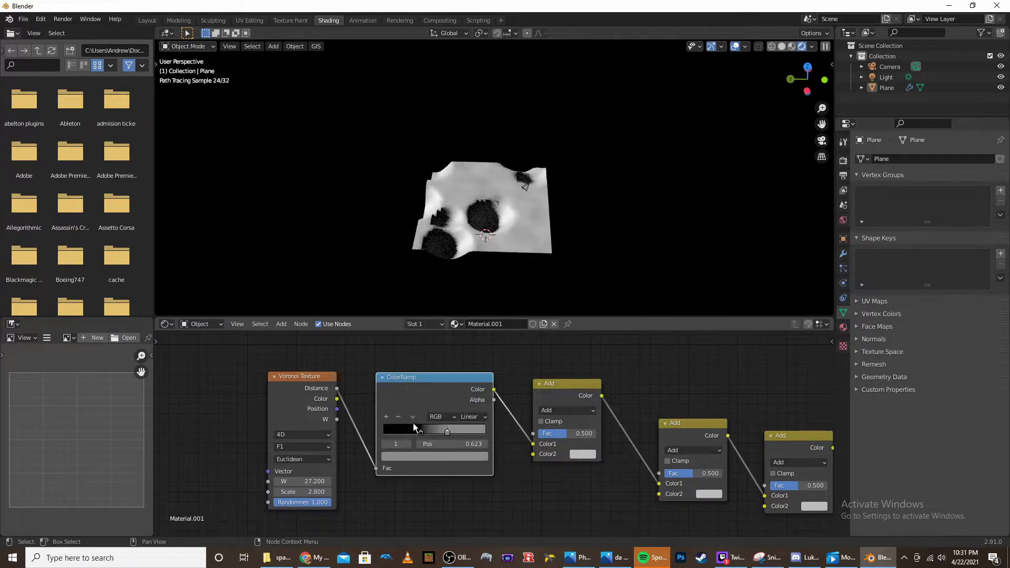
# Step: Lighten the ColorRamp's black stop to a color value of 0.227 and keep its position at 0.364
pyautogui.click(427, 456)
pyautogui.moveTo(416, 432)
pyautogui.mouseDown()
pyautogui.moveTo(389, 432)
pyautogui.moveTo(402, 432)
pyautogui.mouseUp()
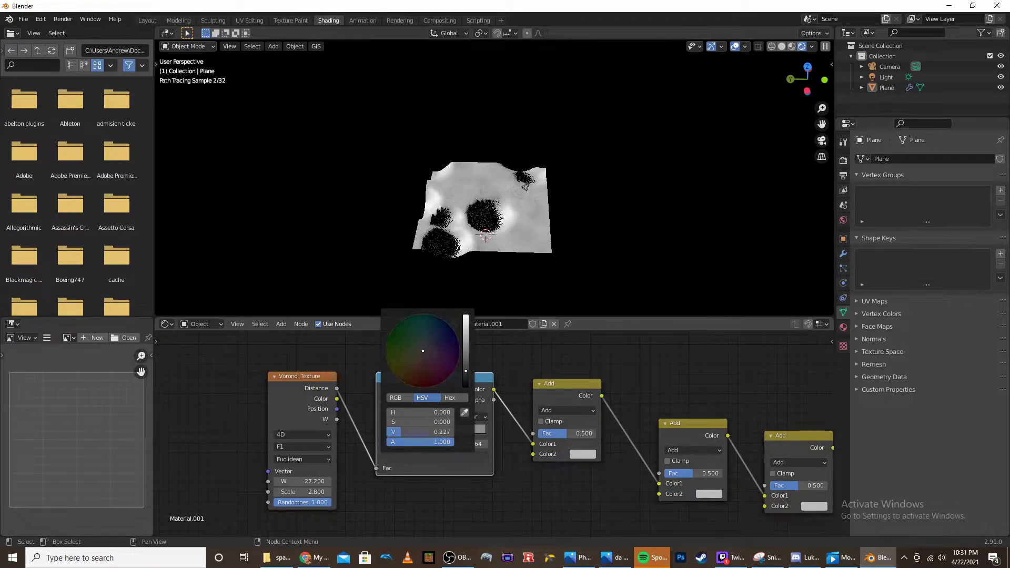
pyautogui.moveTo(523, 231); pyautogui.dragTo(534, 193, button='middle')
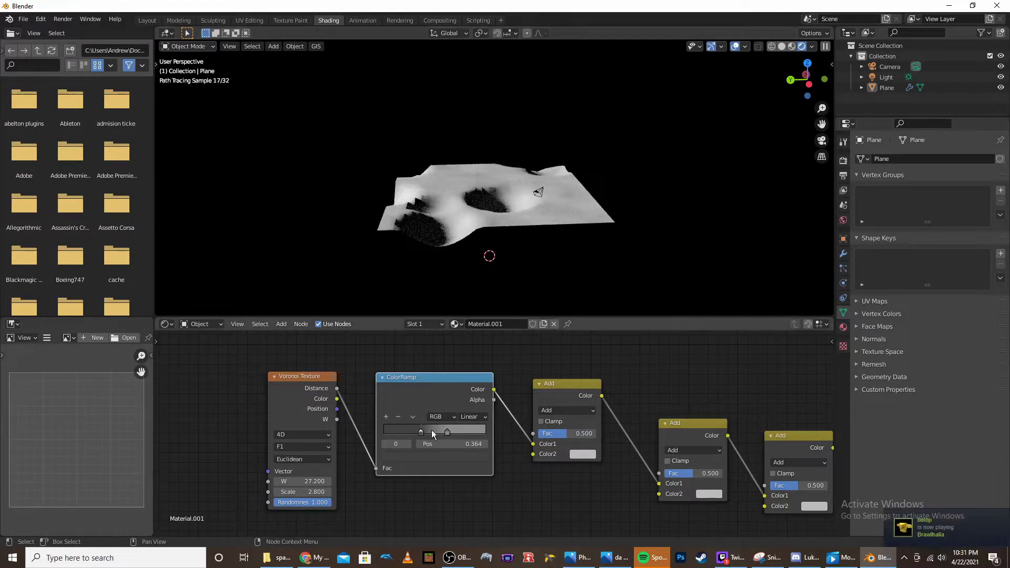
# Step: Rework the ColorRamp into a black stop, a gray middle stop at about 0.514 and a gray end stop close beside it
pyautogui.moveTo(447, 432); pyautogui.dragTo(428, 448)
pyautogui.moveTo(486, 206); pyautogui.dragTo(463, 295, button='middle')
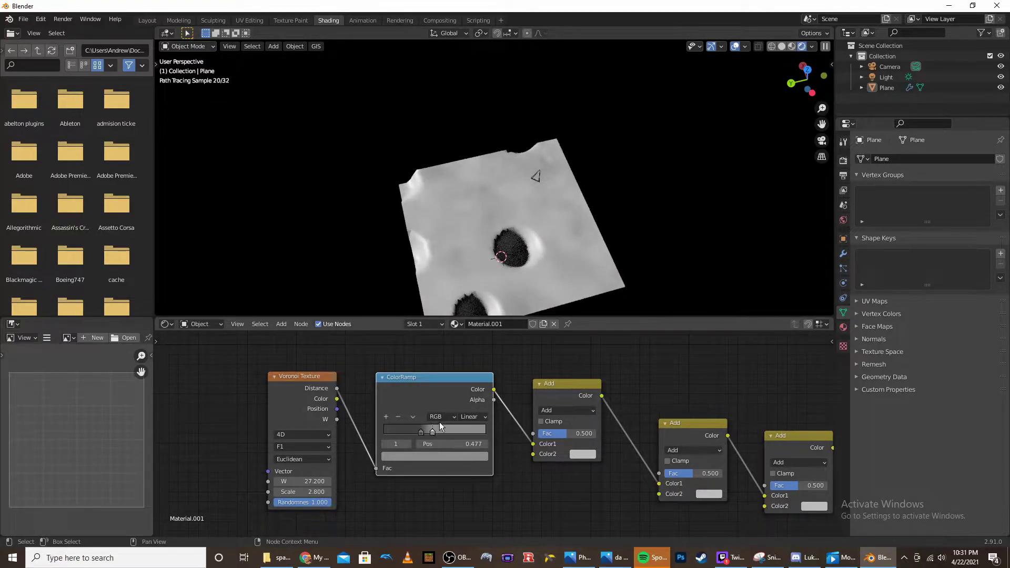
pyautogui.moveTo(430, 434); pyautogui.dragTo(413, 434)
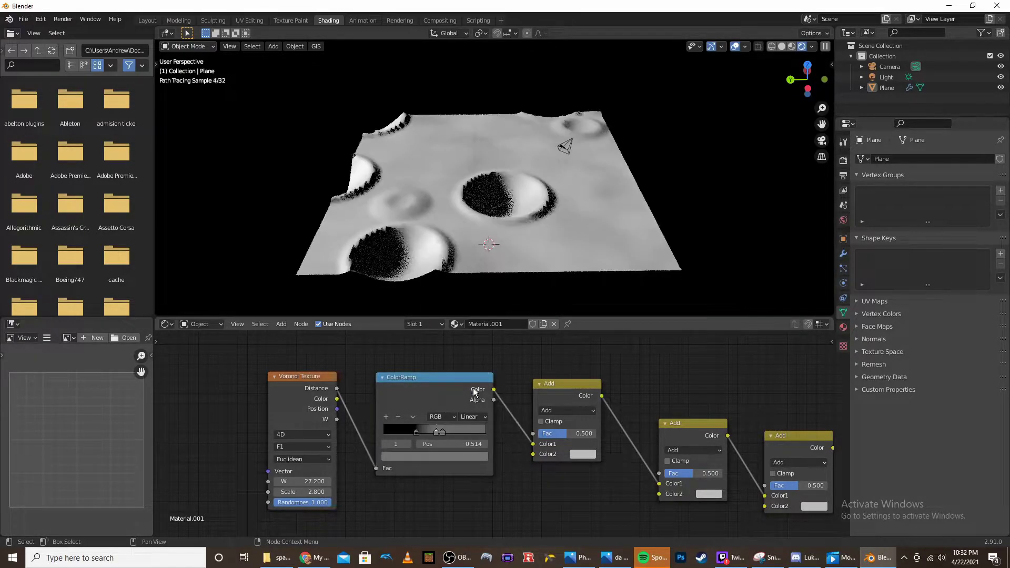
# Step: Fine-tune the crater profile by keeping the ColorRamp's middle stop at 0.514 and moving its black stop to 0.382
pyautogui.moveTo(474, 390); pyautogui.dragTo(498, 358, button='middle')
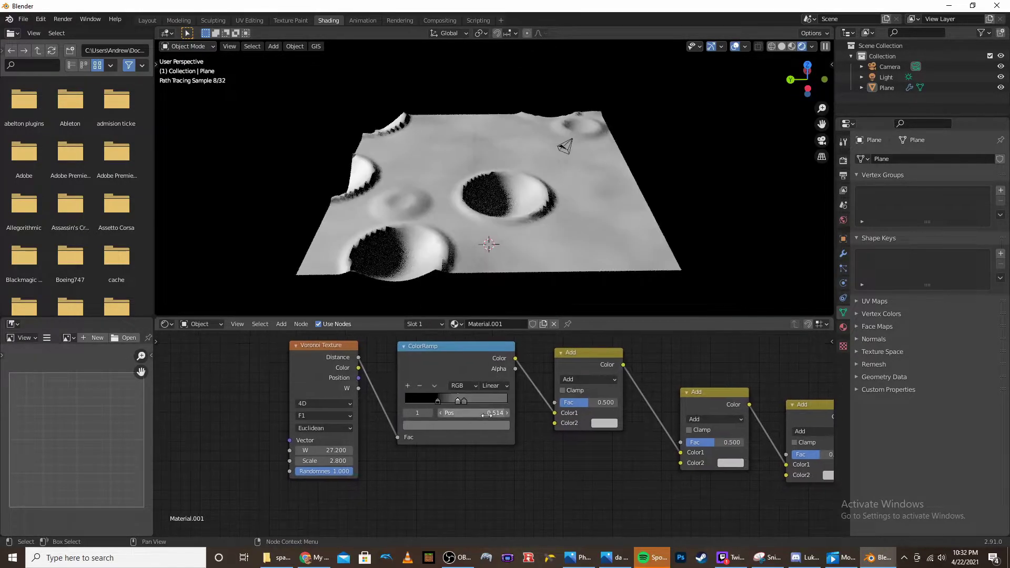
pyautogui.scroll(8, 494, 413)
pyautogui.click(516, 400)
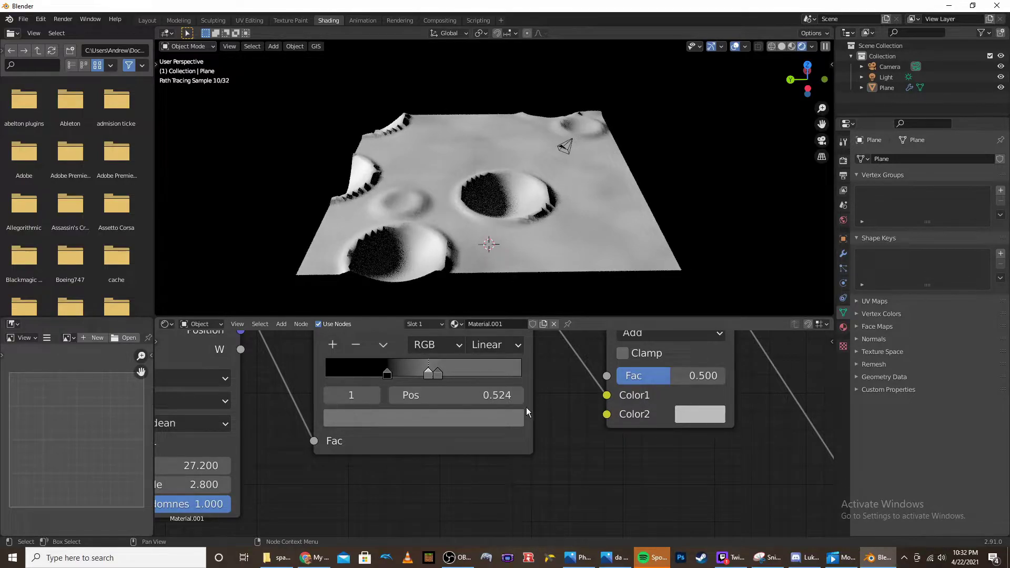
pyautogui.click(396, 399)
pyautogui.moveTo(435, 351); pyautogui.dragTo(443, 391, button='middle')
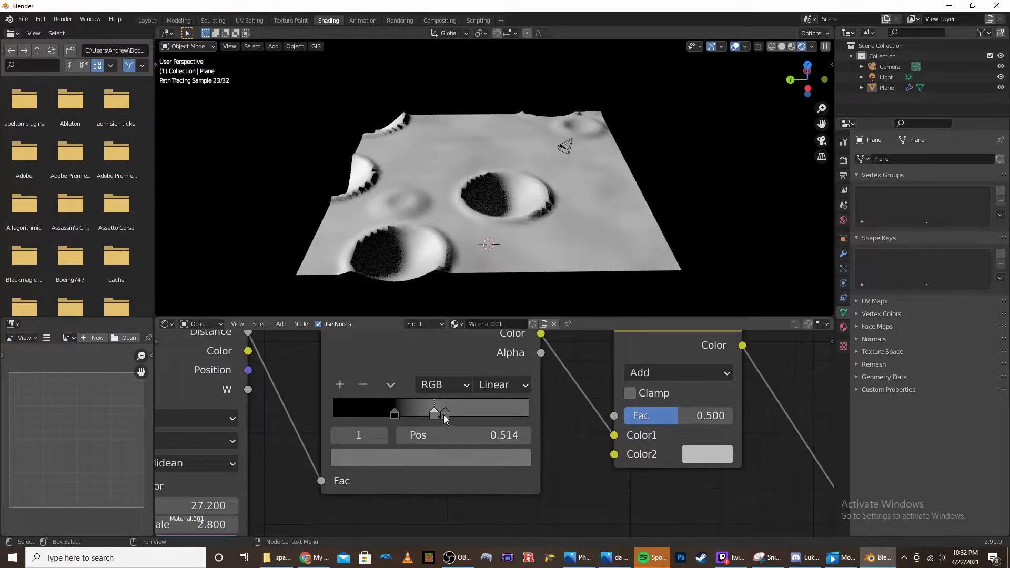
pyautogui.click(445, 415)
pyautogui.click(433, 413)
pyautogui.moveTo(393, 415); pyautogui.dragTo(350, 417)
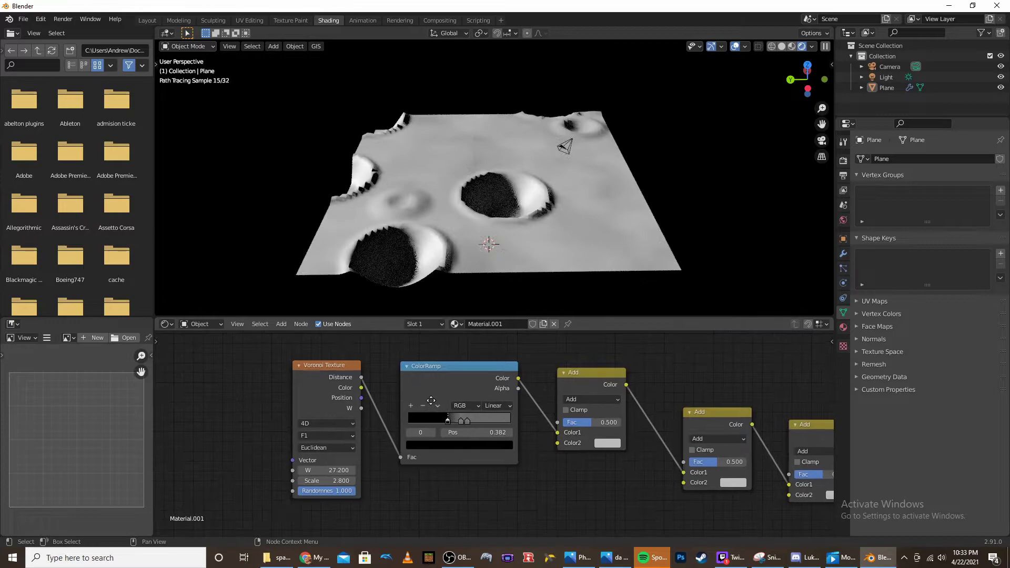
pyautogui.moveTo(431, 401); pyautogui.dragTo(393, 388, button='middle')
pyautogui.moveTo(404, 194); pyautogui.dragTo(402, 231, button='middle')
# Step: Add a second Voronoi Texture below the ColorRamp and link its Color to the first Add node's Color2
pyautogui.moveTo(506, 442); pyautogui.dragTo(430, 425, button='middle')
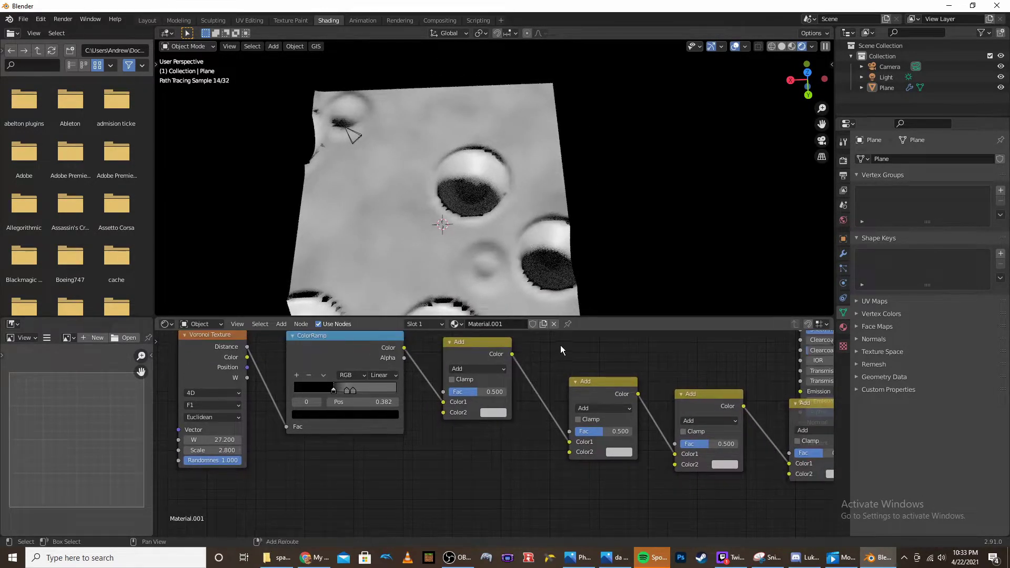
pyautogui.hotkey('shift', 'a')
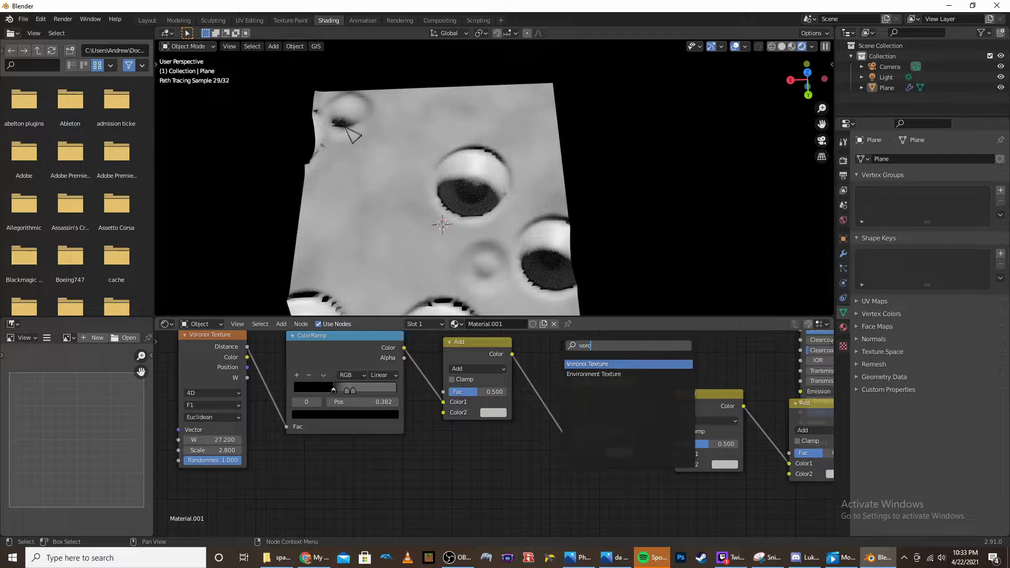
pyautogui.click(579, 366)
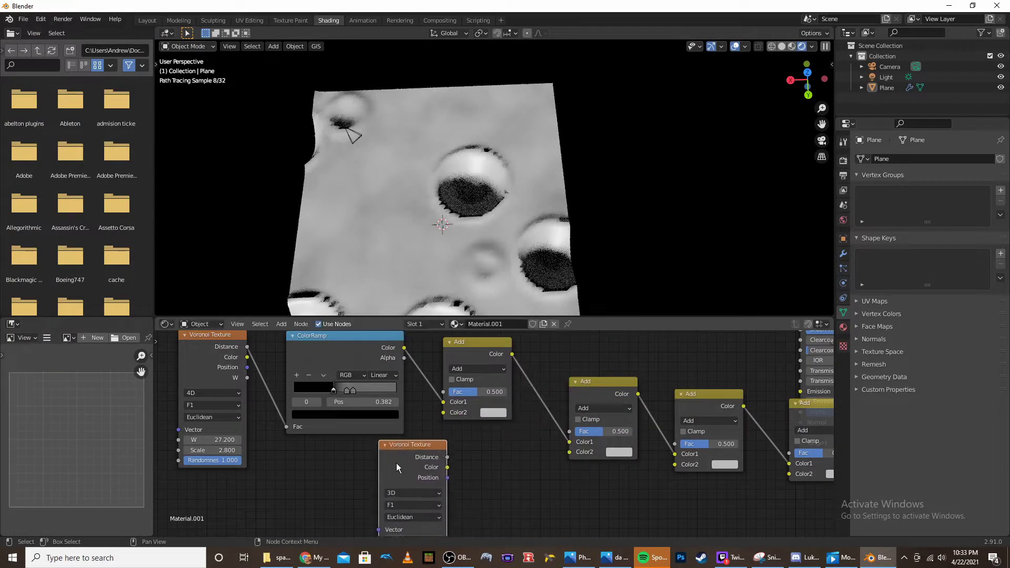
pyautogui.click(432, 423)
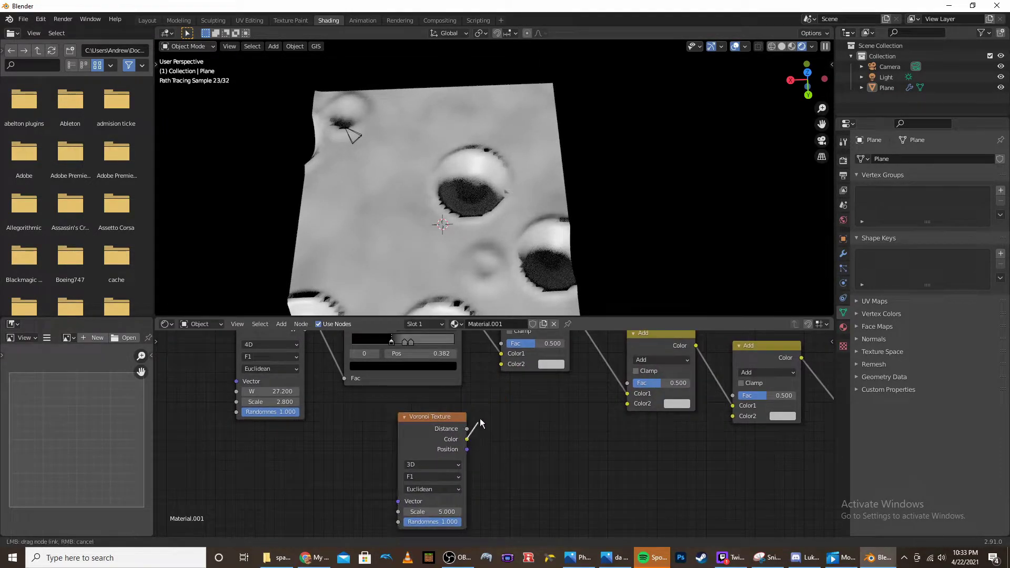
pyautogui.moveTo(497, 372); pyautogui.dragTo(501, 364)
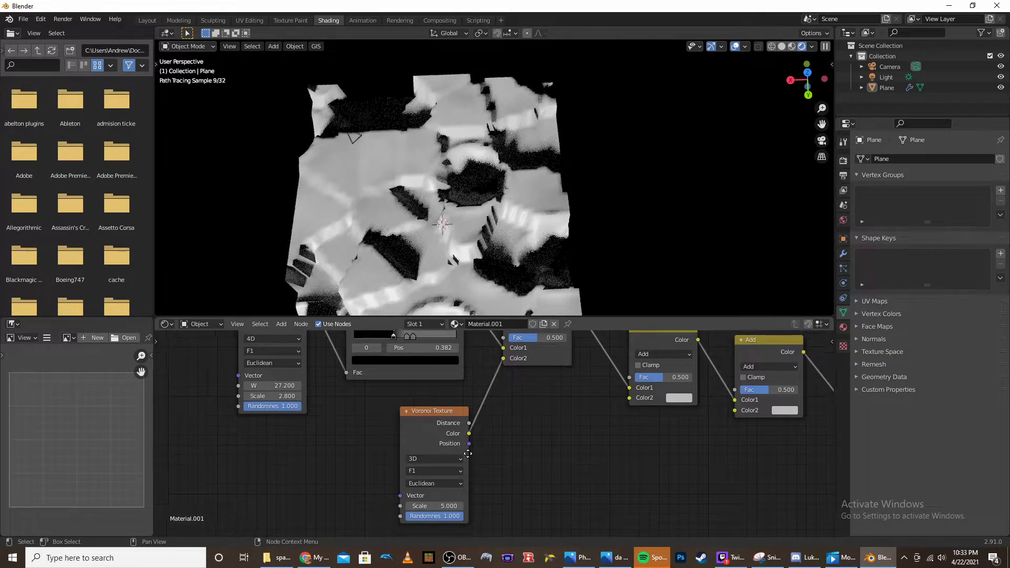
# Step: Switch the second Voronoi Texture to 4D and set its Scale to 3.0
pyautogui.moveTo(452, 474); pyautogui.dragTo(470, 451, button='middle')
pyautogui.click(453, 445)
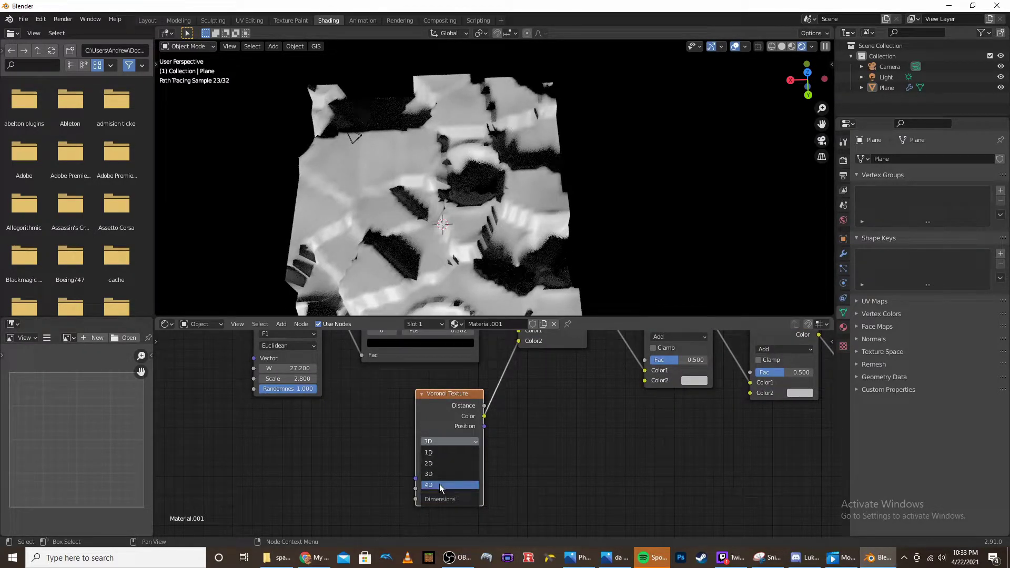
pyautogui.click(440, 484)
pyautogui.moveTo(462, 489); pyautogui.dragTo(497, 472, button='middle')
pyautogui.moveTo(489, 492); pyautogui.dragTo(469, 492)
# Step: Feed the first Add node's Color2 from the second Voronoi Texture's Distance, with Scale 5.6 and W 17.4
pyautogui.moveTo(511, 408); pyautogui.dragTo(489, 441, button='middle')
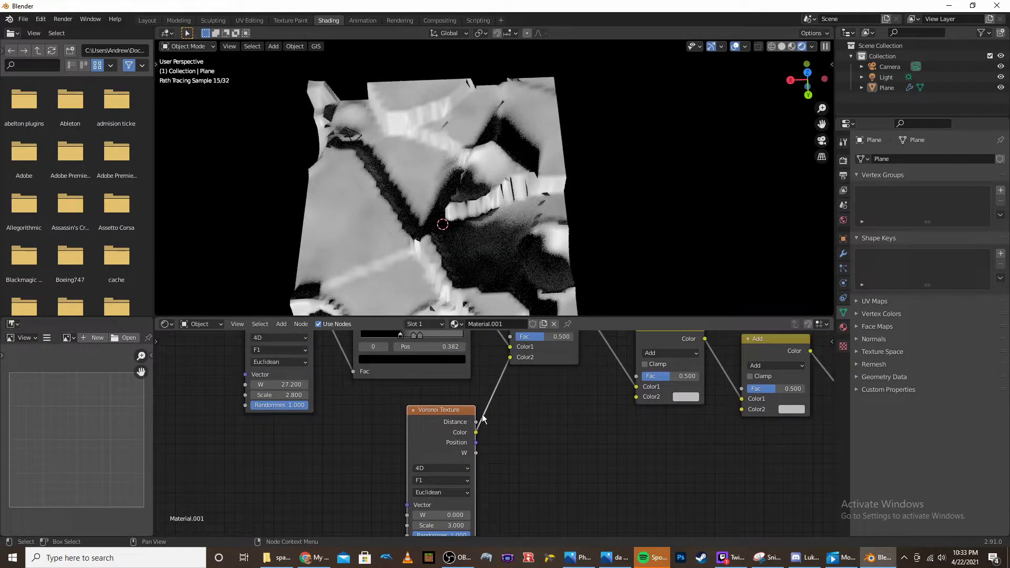
pyautogui.moveTo(508, 361); pyautogui.dragTo(510, 358)
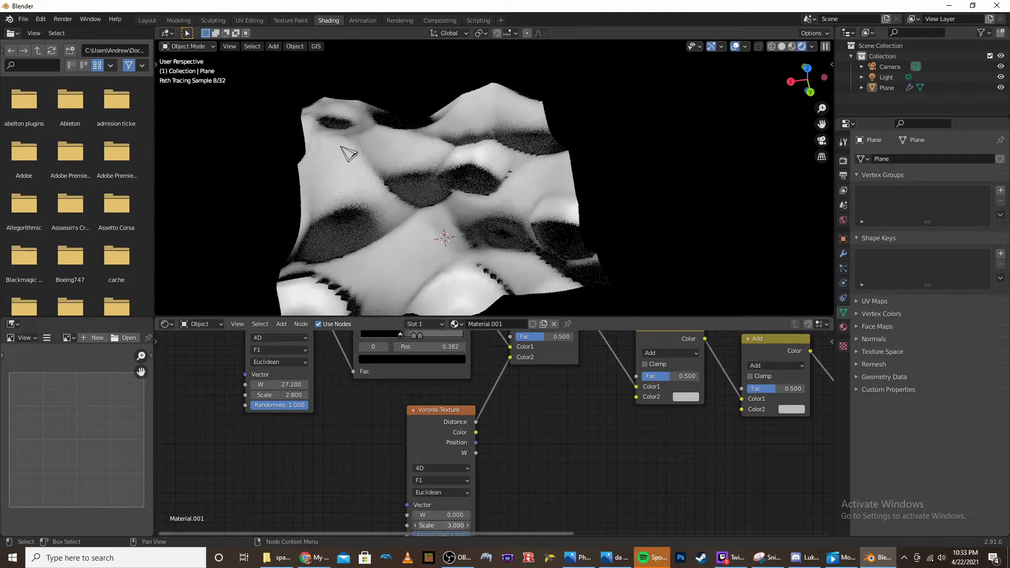
pyautogui.moveTo(441, 525); pyautogui.dragTo(497, 526)
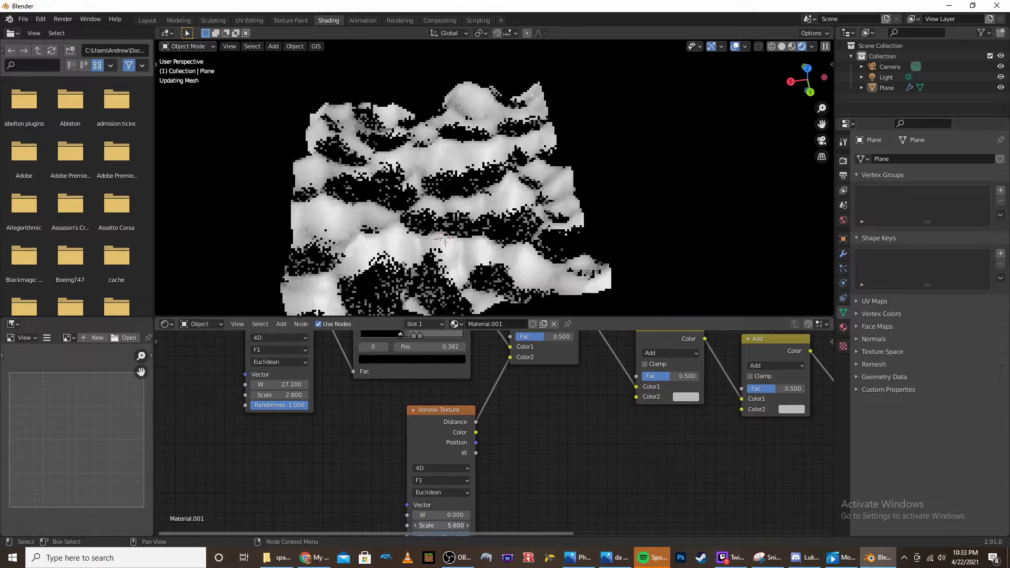
pyautogui.moveTo(442, 515); pyautogui.dragTo(450, 464, button='middle')
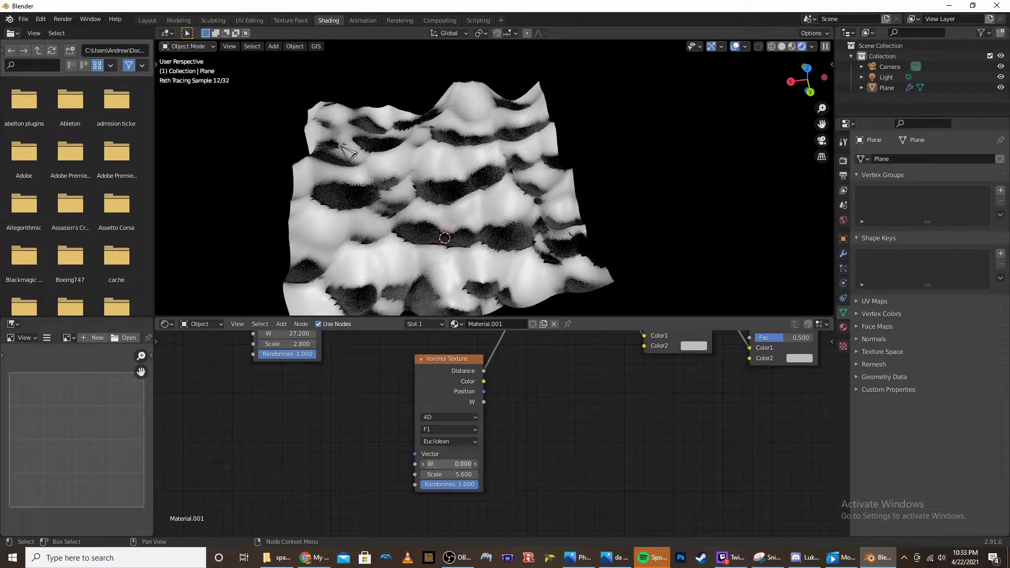
pyautogui.moveTo(450, 464); pyautogui.dragTo(473, 484)
pyautogui.moveTo(521, 456); pyautogui.dragTo(494, 492, button='middle')
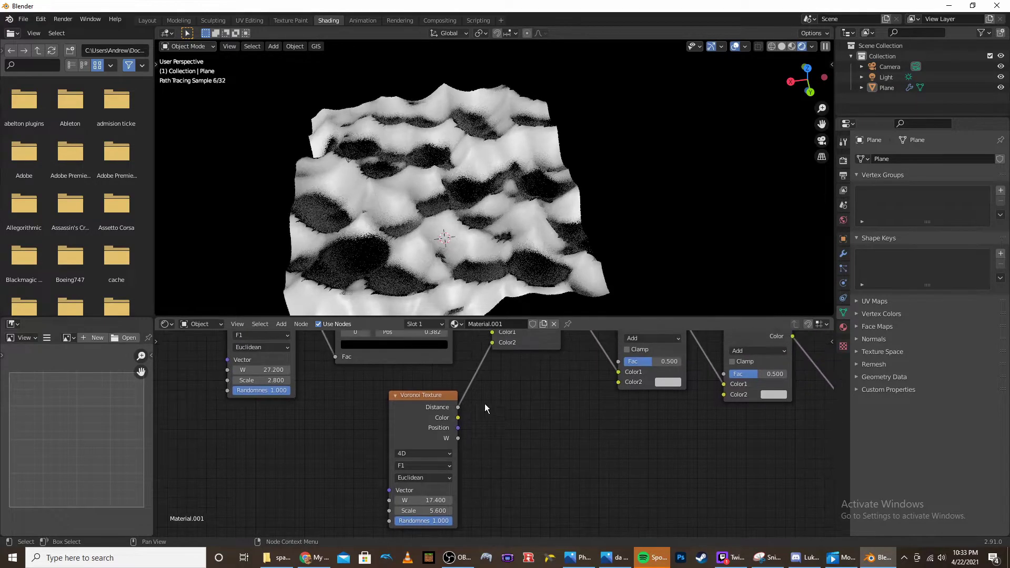
# Step: Insert a ColorRamp node between the second Voronoi Texture's Distance and the first Add node's Color2
pyautogui.moveTo(484, 403); pyautogui.dragTo(456, 482, button='middle')
pyautogui.hotkey('shift', 'a')
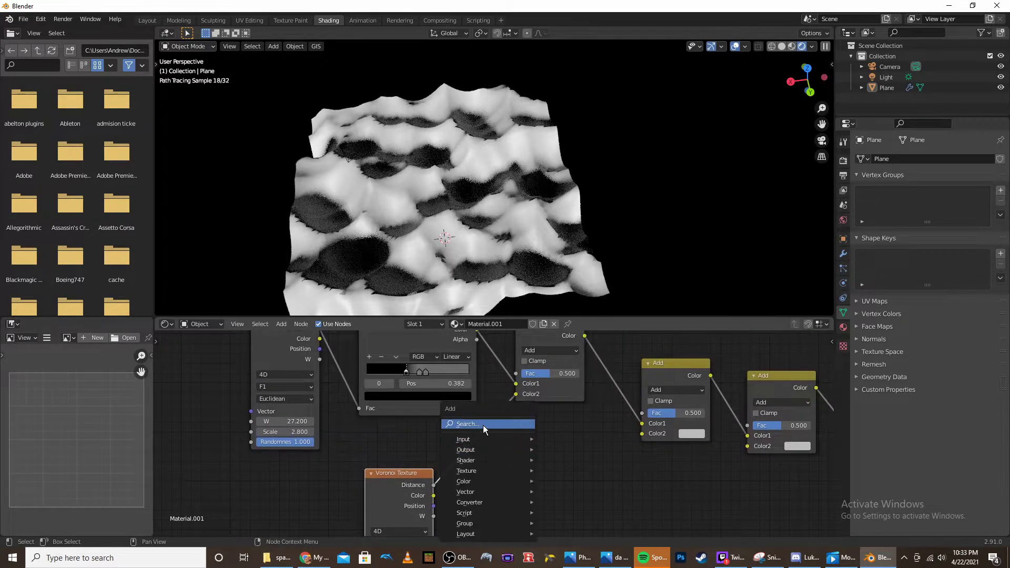
pyautogui.click(483, 424)
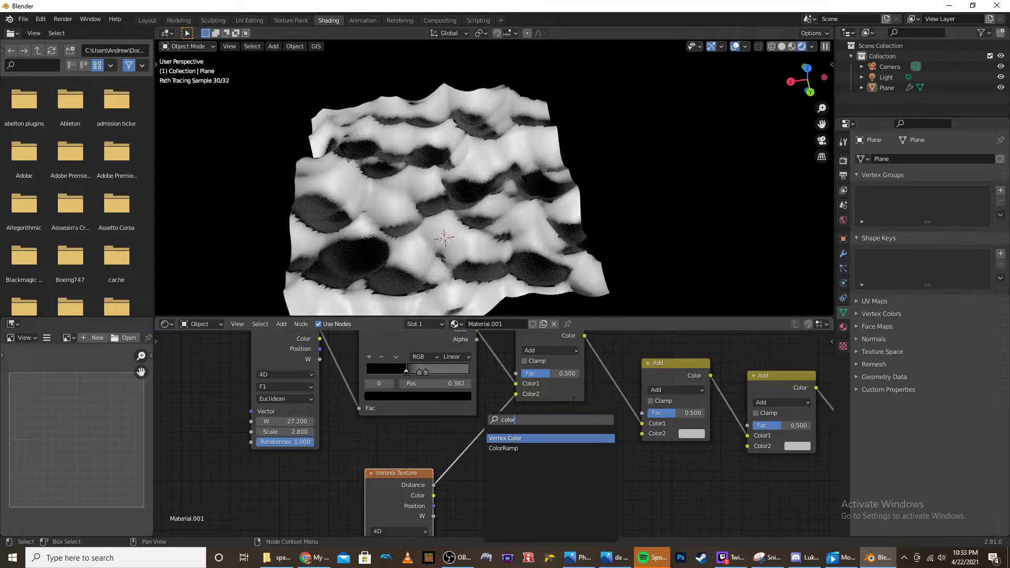
pyautogui.click(534, 448)
pyautogui.click(494, 405)
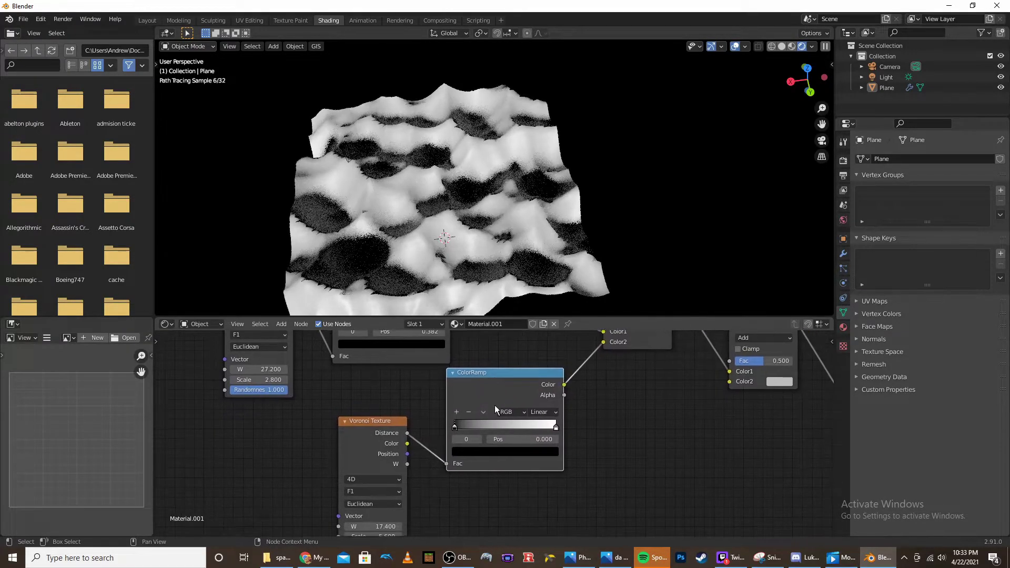
# Step: Set the second ColorRamp's black stop to 0.264 and its white stop to 0.409, darkened to a value of 0.327
pyautogui.moveTo(460, 428)
pyautogui.mouseDown()
pyautogui.moveTo(539, 426)
pyautogui.moveTo(477, 429)
pyautogui.mouseUp()
pyautogui.click(497, 426)
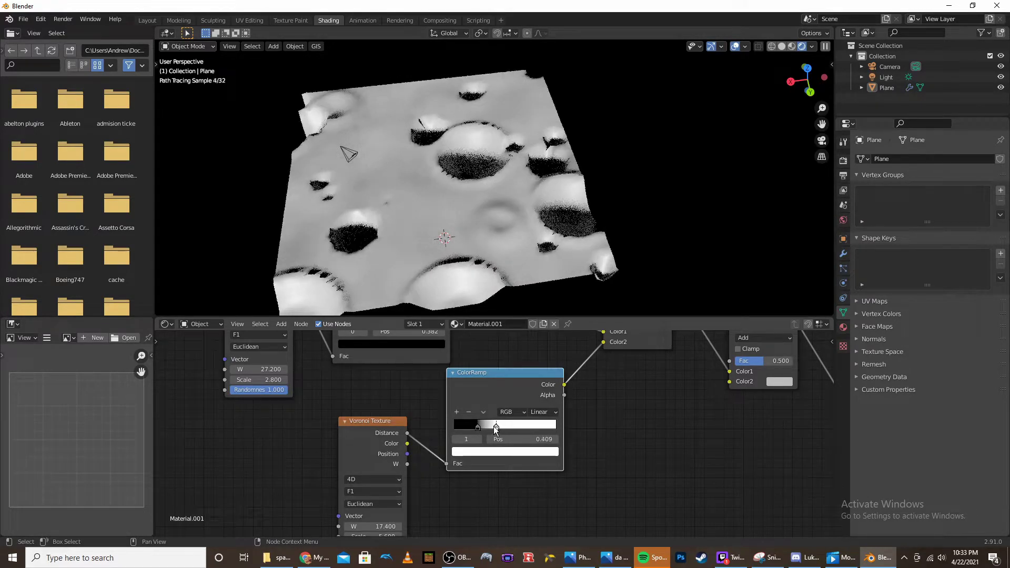
pyautogui.click(500, 453)
pyautogui.moveTo(536, 314); pyautogui.dragTo(537, 358)
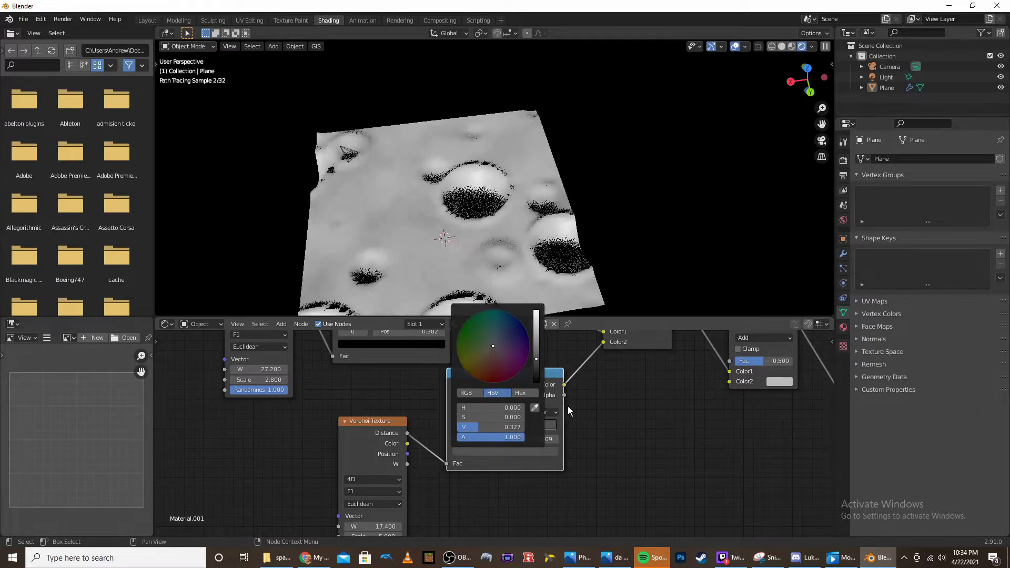
pyautogui.moveTo(480, 425)
pyautogui.mouseDown()
pyautogui.moveTo(499, 425)
pyautogui.moveTo(439, 425)
pyautogui.moveTo(465, 419)
pyautogui.mouseUp()
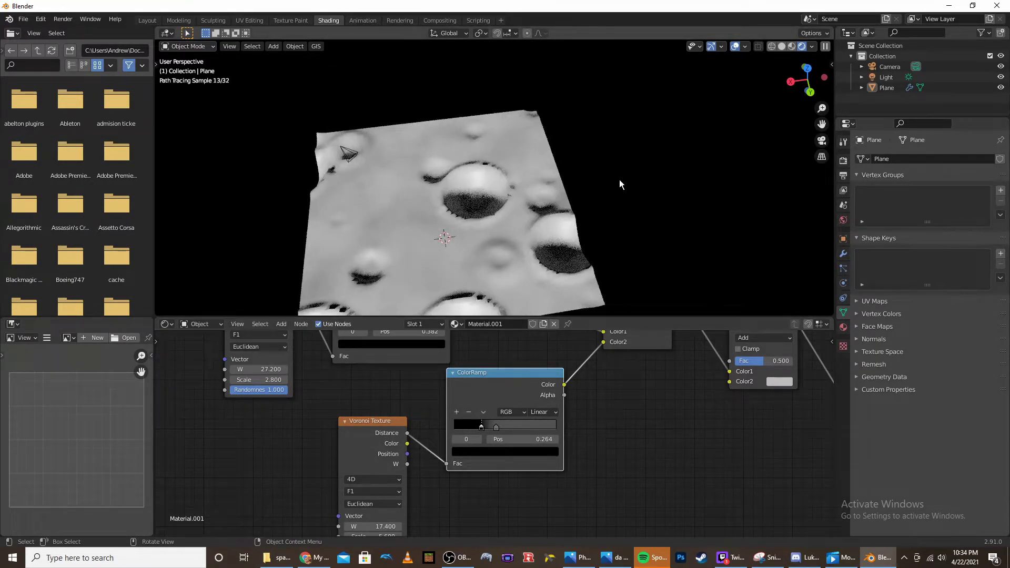
pyautogui.moveTo(620, 179); pyautogui.dragTo(564, 220, button='middle')
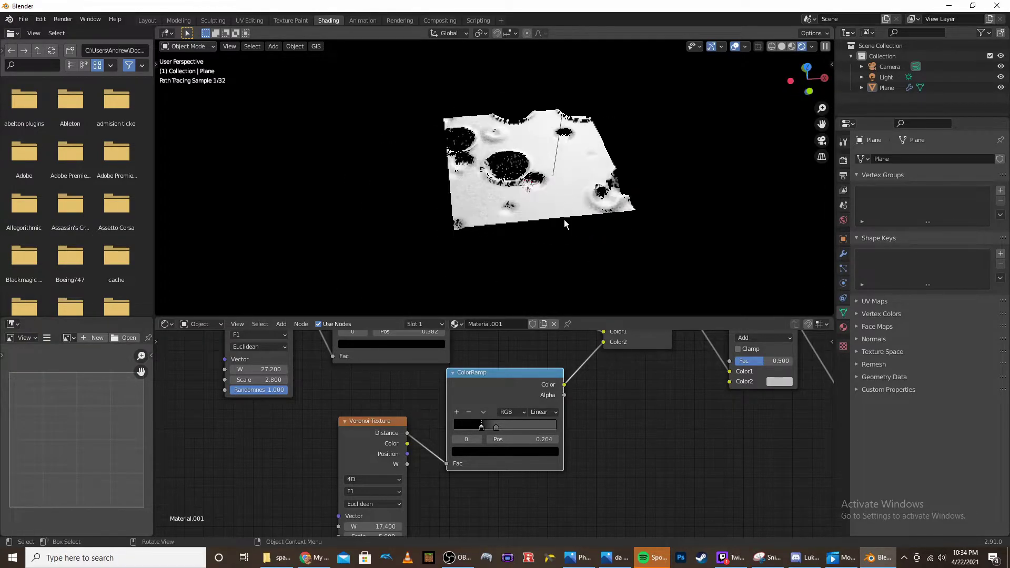
# Step: Link the first Add node's Color directly to the third Add node's Color1 and delete the bypassed second Add node
pyautogui.moveTo(684, 352); pyautogui.dragTo(447, 427, button='middle')
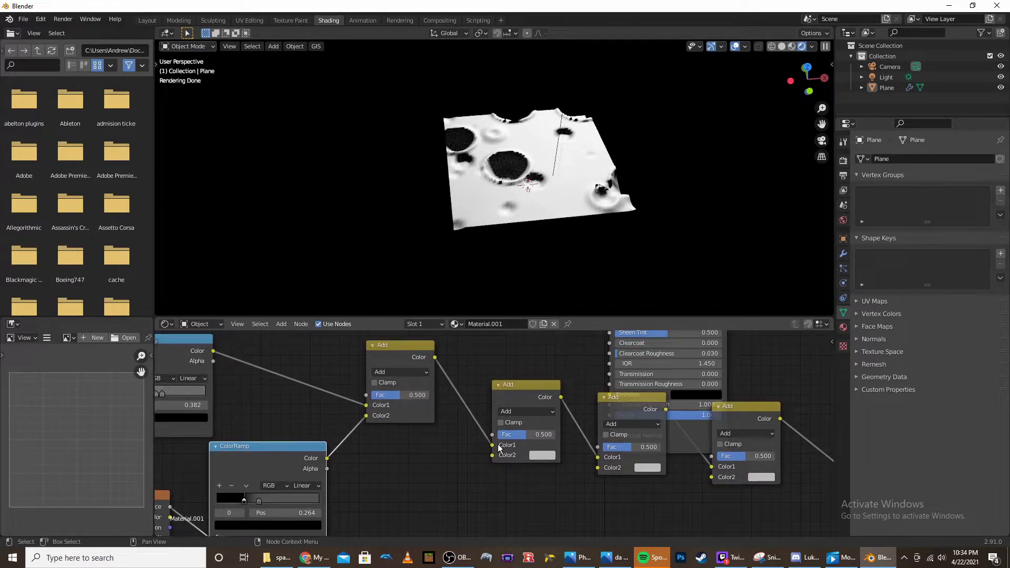
pyautogui.moveTo(578, 454); pyautogui.dragTo(595, 463)
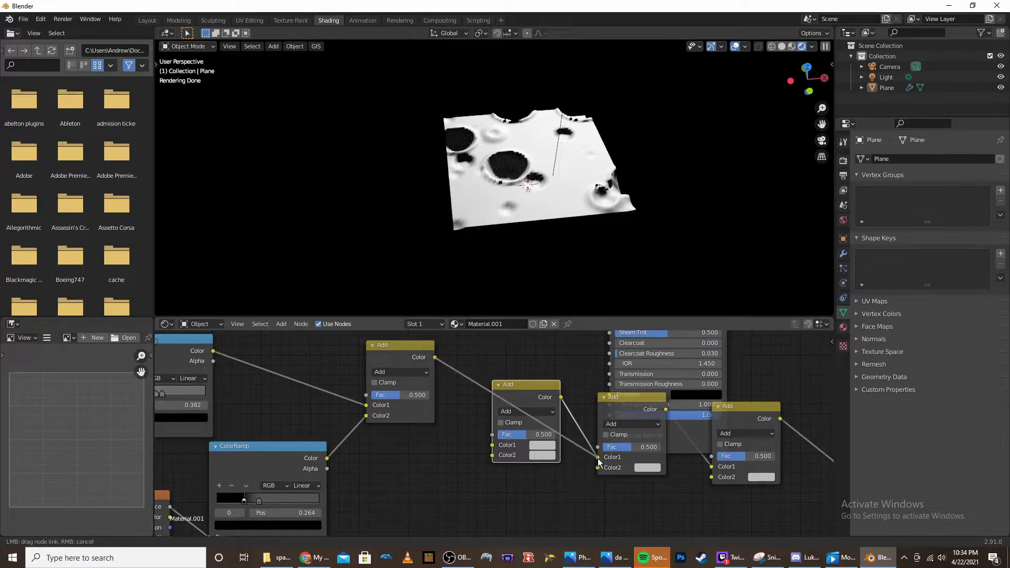
pyautogui.moveTo(523, 392); pyautogui.dragTo(498, 446)
pyautogui.press('x')
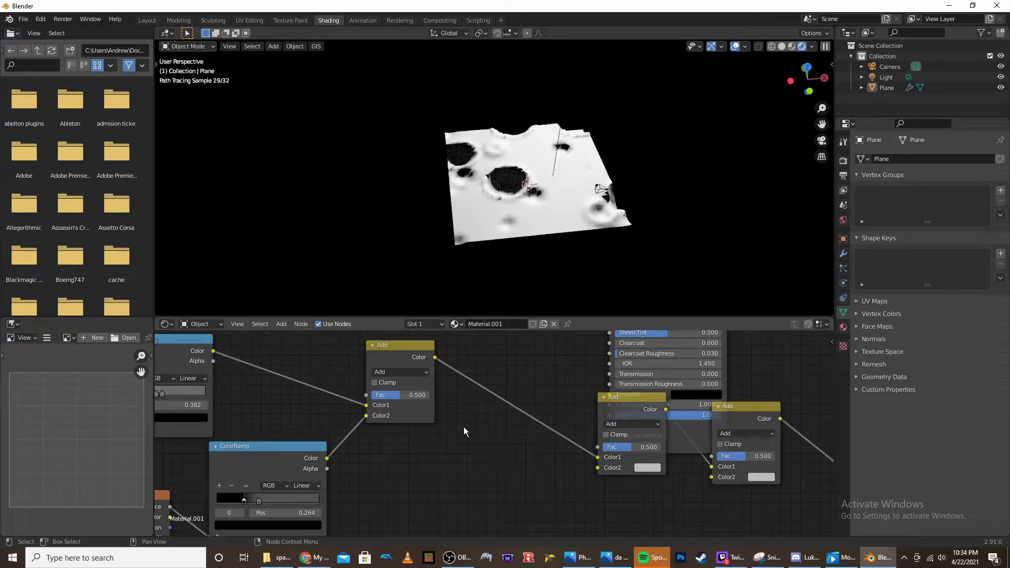
# Step: Add a Noise Texture feeding the second Add node's Color2 and insert a ColorRamp on the link between them
pyautogui.hotkey('shift', 'a')
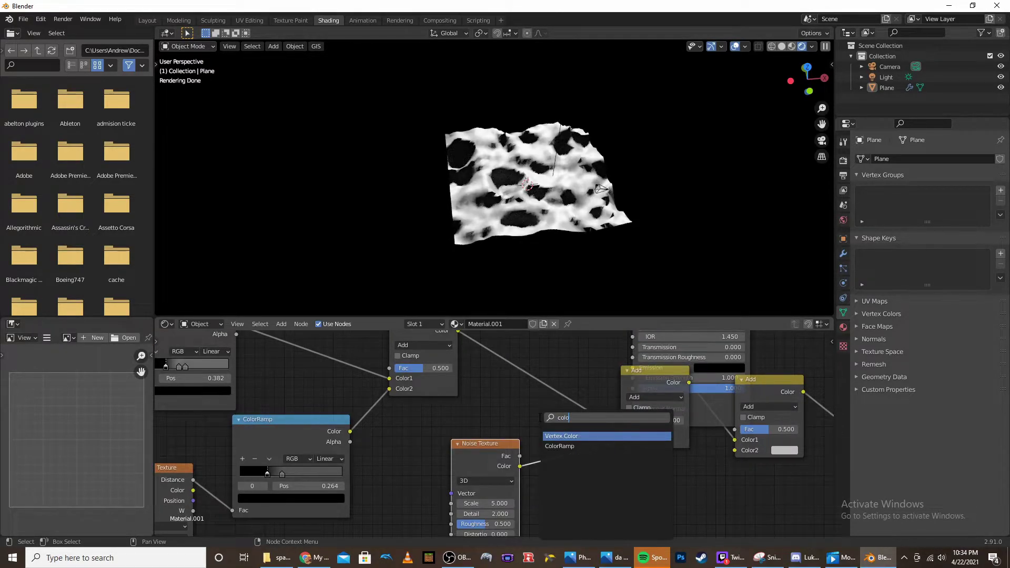
pyautogui.write('color')
pyautogui.click(568, 447)
pyautogui.click(528, 443)
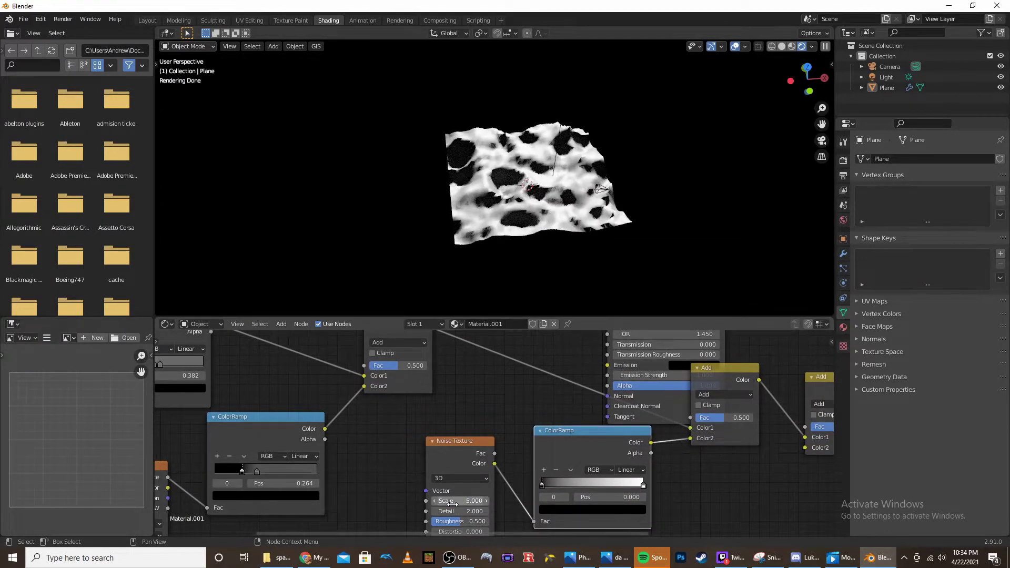
# Step: Set the Noise Texture's Scale to 2.1 and Detail to 5.8, and move its ColorRamp's white stop to 0.709
pyautogui.moveTo(456, 502); pyautogui.dragTo(434, 501)
pyautogui.moveTo(552, 470); pyautogui.dragTo(533, 414, button='middle')
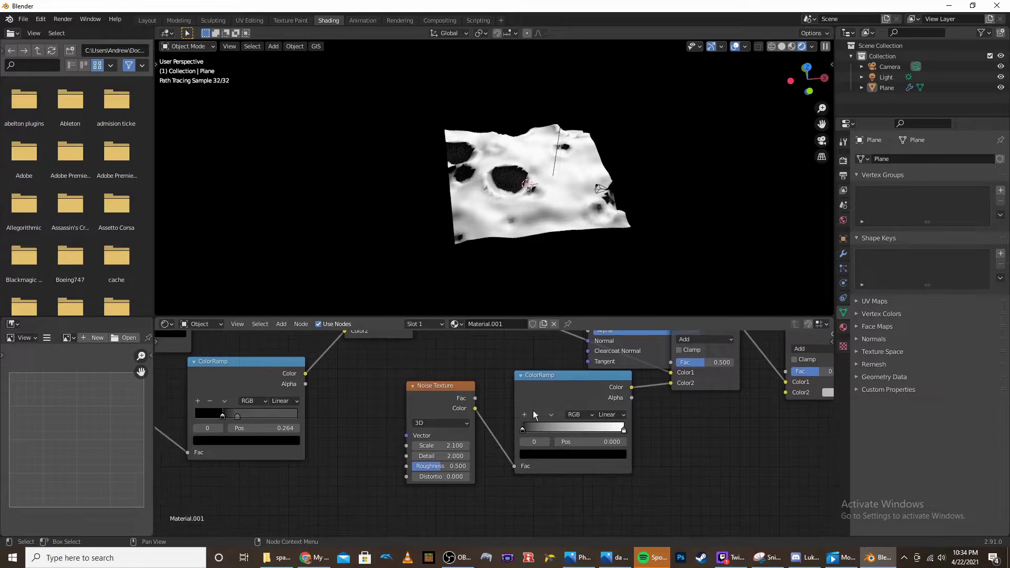
pyautogui.moveTo(525, 431)
pyautogui.mouseDown()
pyautogui.moveTo(583, 425)
pyautogui.moveTo(510, 431)
pyautogui.mouseUp()
pyautogui.moveTo(621, 427)
pyautogui.mouseDown()
pyautogui.moveTo(568, 431)
pyautogui.moveTo(589, 431)
pyautogui.mouseUp()
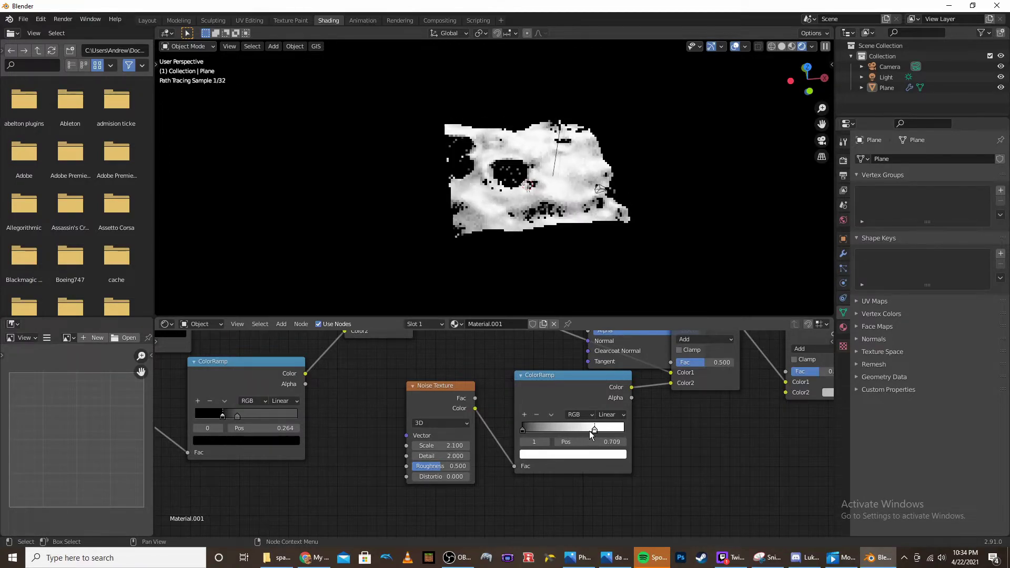
pyautogui.moveTo(427, 458)
pyautogui.mouseDown()
pyautogui.moveTo(457, 456)
pyautogui.moveTo(436, 457)
pyautogui.mouseUp()
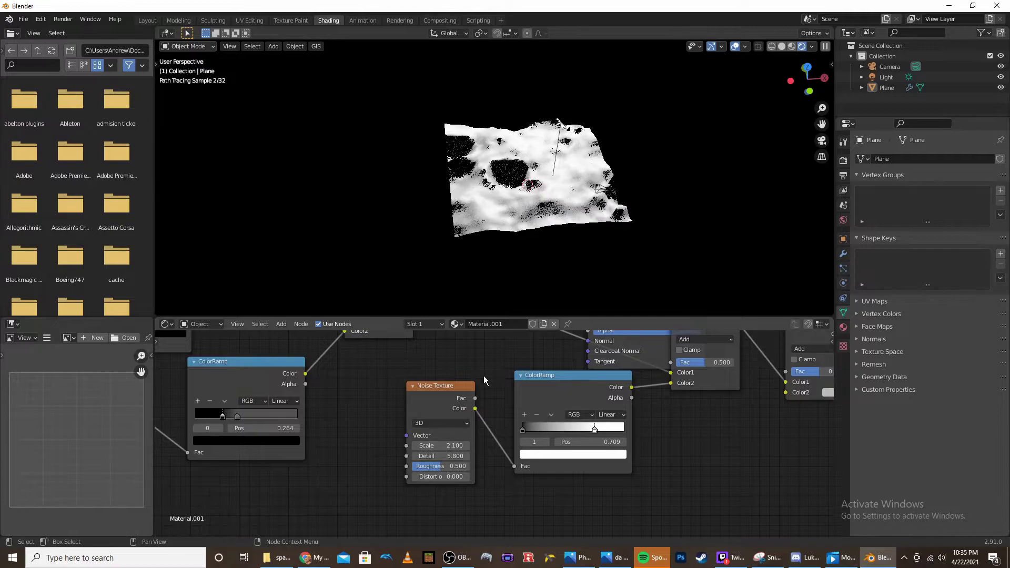
# Step: Move the noise ColorRamp's black stop to about the middle of the ramp and its white stop to 0.941
pyautogui.moveTo(621, 200)
pyautogui.mouseDown(button='middle')
pyautogui.moveTo(646, 185)
pyautogui.moveTo(512, 219)
pyautogui.moveTo(587, 200)
pyautogui.moveTo(636, 201)
pyautogui.mouseUp(button='middle')
pyautogui.moveTo(523, 430)
pyautogui.mouseDown()
pyautogui.moveTo(569, 431)
pyautogui.moveTo(511, 435)
pyautogui.moveTo(533, 434)
pyautogui.mouseUp()
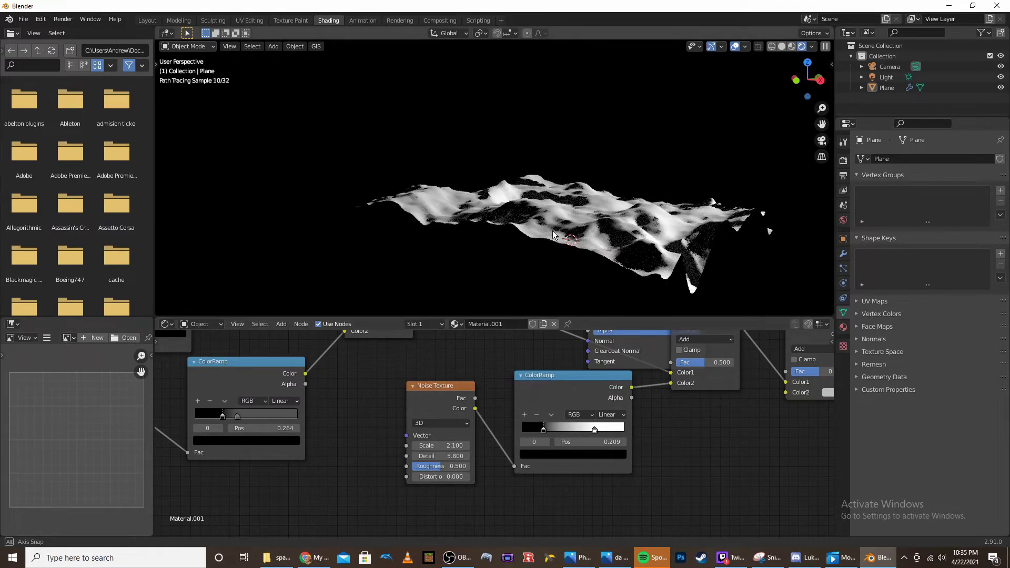
pyautogui.moveTo(553, 230); pyautogui.dragTo(518, 208, button='middle')
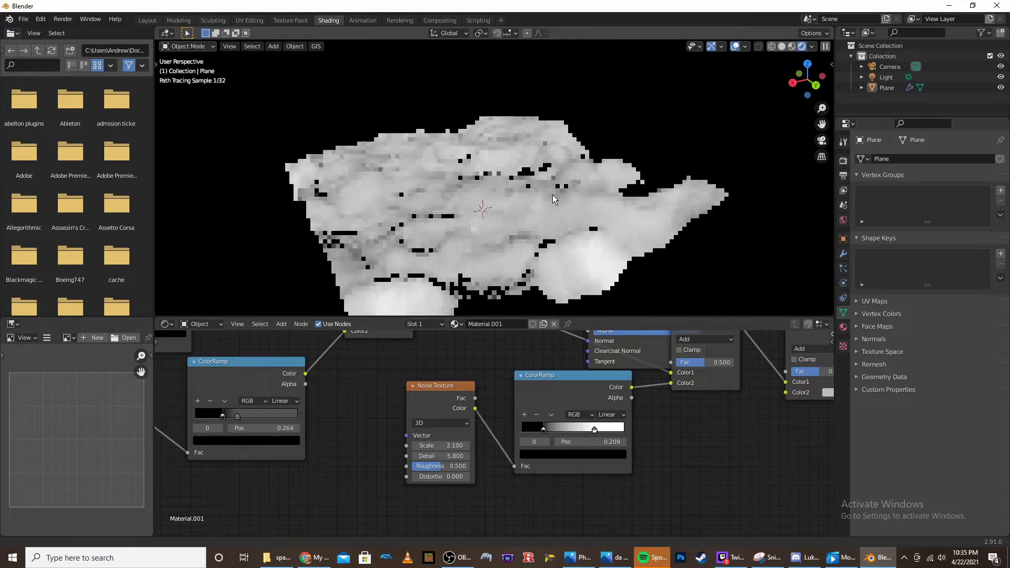
pyautogui.moveTo(545, 432); pyautogui.dragTo(497, 434)
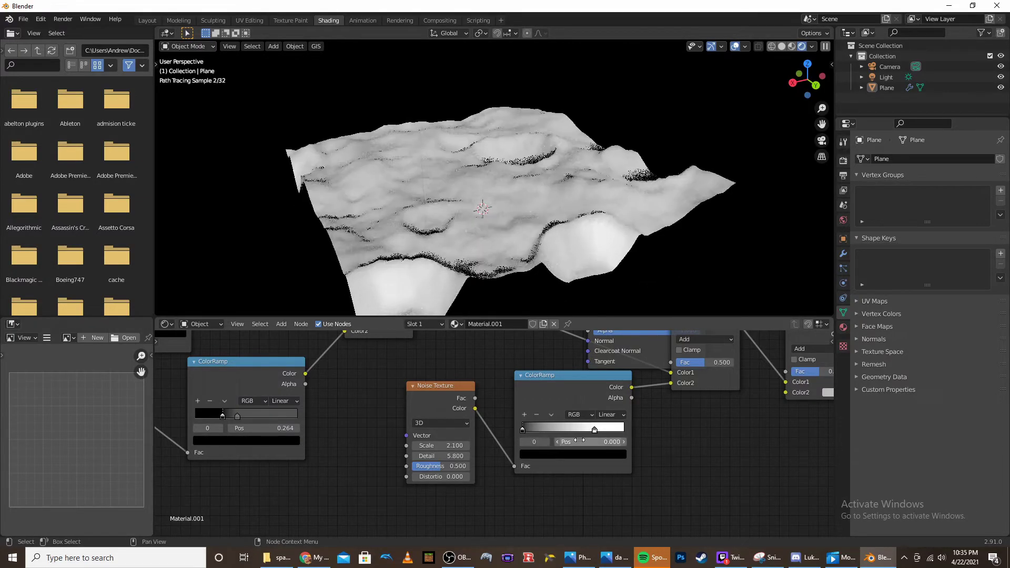
pyautogui.moveTo(593, 429); pyautogui.dragTo(622, 432)
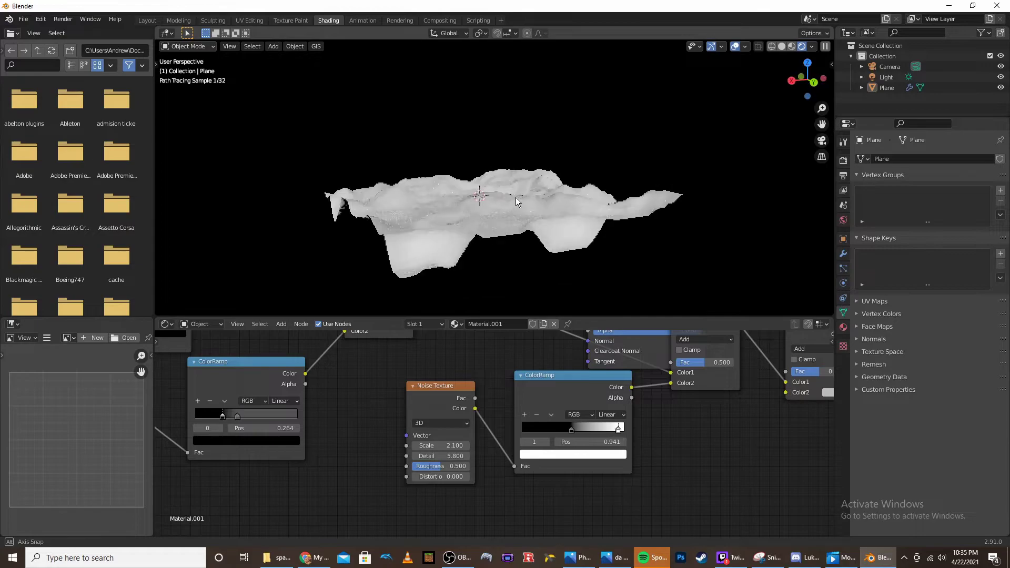
pyautogui.moveTo(512, 194)
pyautogui.mouseDown(button='middle')
pyautogui.moveTo(532, 248)
pyautogui.moveTo(520, 257)
pyautogui.moveTo(559, 223)
pyautogui.mouseUp(button='middle')
# Step: Move the second Add node clear of the shader node, and duplicate the Noise Texture and its ColorRamp into the space below
pyautogui.moveTo(635, 392); pyautogui.dragTo(422, 440, button='middle')
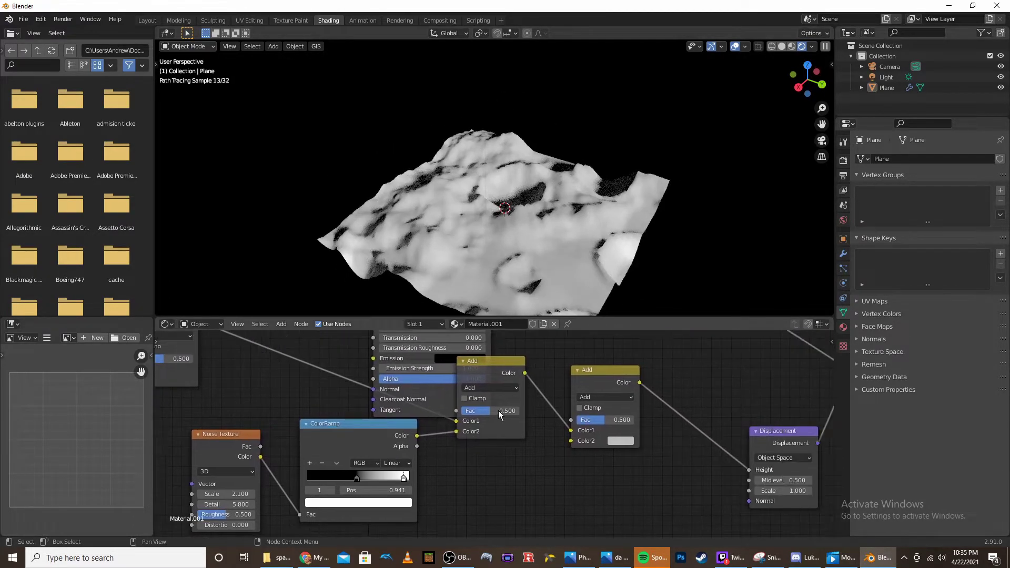
pyautogui.moveTo(497, 375); pyautogui.dragTo(501, 425)
pyautogui.moveTo(223, 412); pyautogui.dragTo(314, 459)
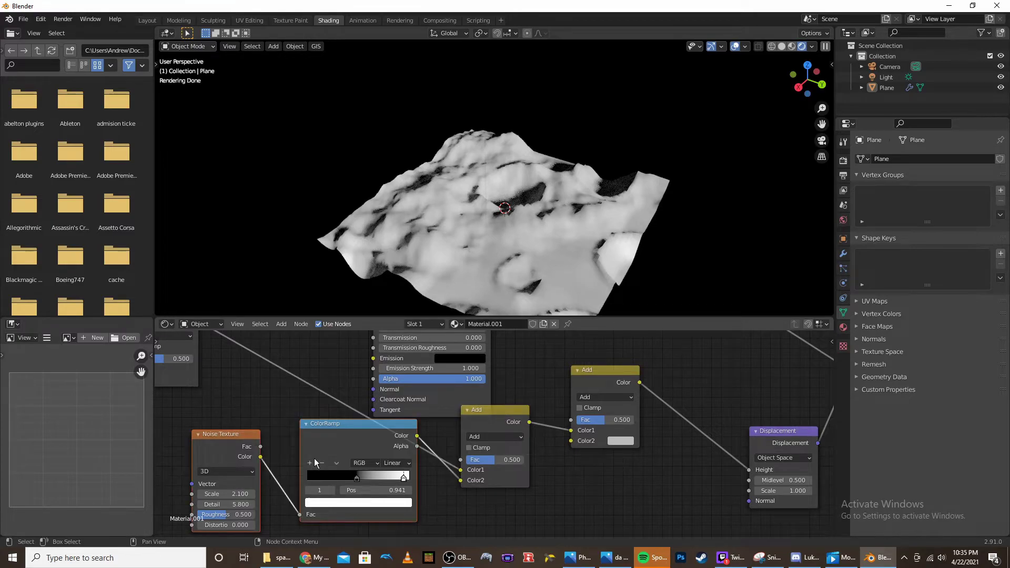
pyautogui.moveTo(314, 459); pyautogui.dragTo(329, 430, button='middle')
pyautogui.hotkey('ctrl', 'c')
pyautogui.hotkey('ctrl', 'v')
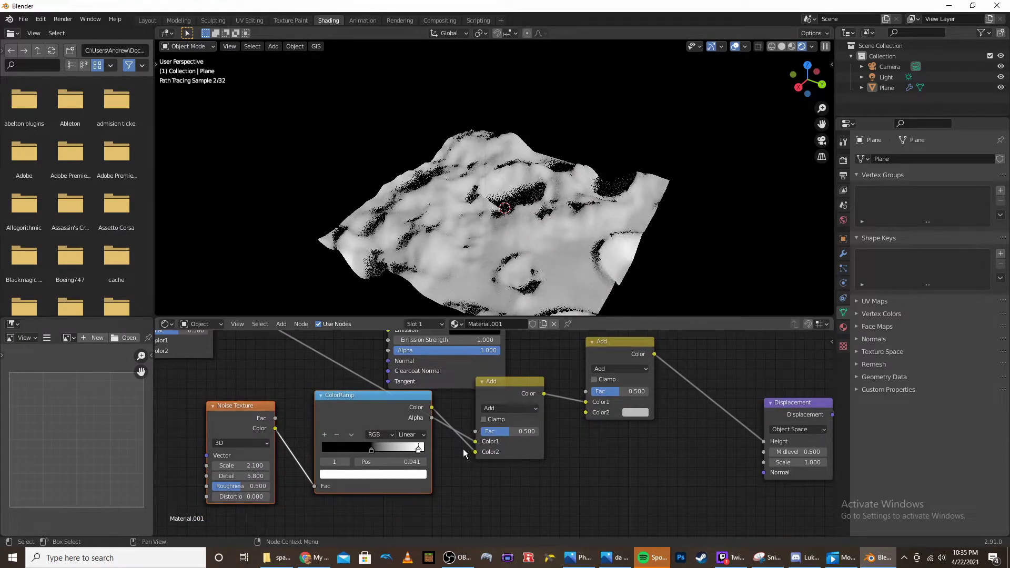
pyautogui.moveTo(365, 400); pyautogui.dragTo(564, 472)
# Step: Space out the copied nodes and the last Add node, and link the copied ColorRamp's Color to that Add node's Color2
pyautogui.moveTo(573, 427); pyautogui.dragTo(512, 394, button='middle')
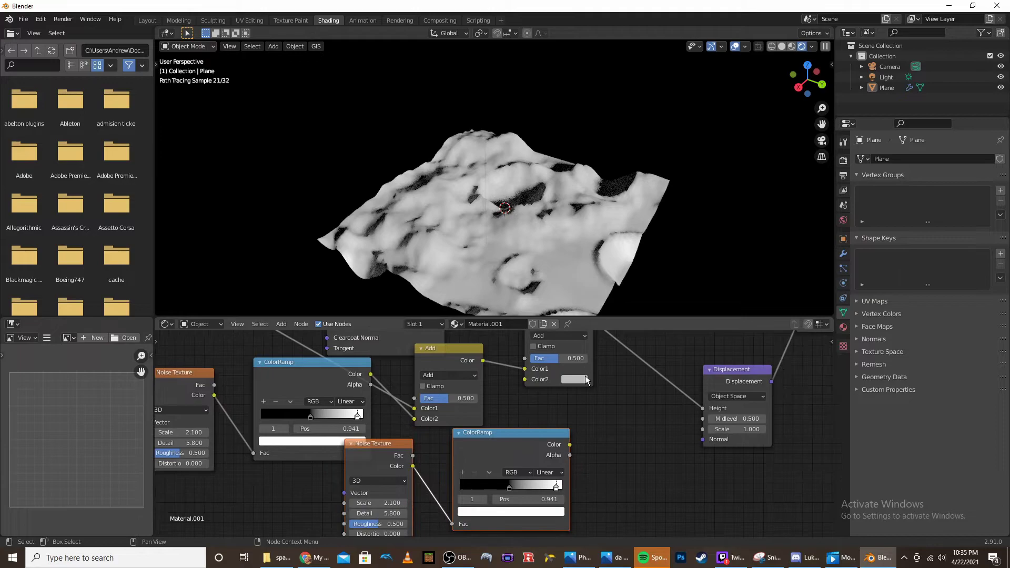
pyautogui.moveTo(590, 365); pyautogui.dragTo(632, 420)
pyautogui.moveTo(489, 441); pyautogui.dragTo(494, 456)
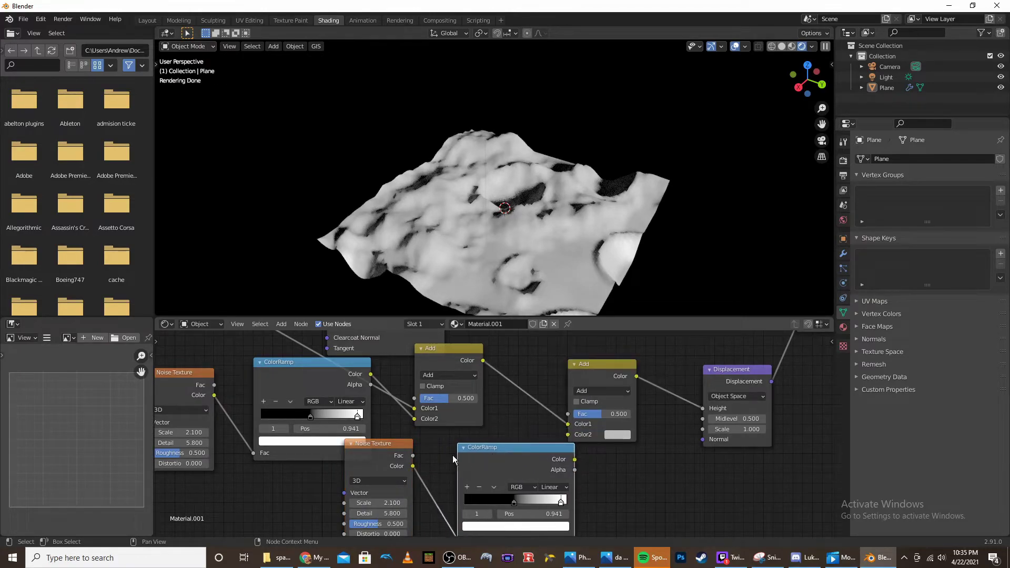
pyautogui.moveTo(396, 452); pyautogui.dragTo(369, 486)
pyautogui.moveTo(604, 374); pyautogui.dragTo(630, 375)
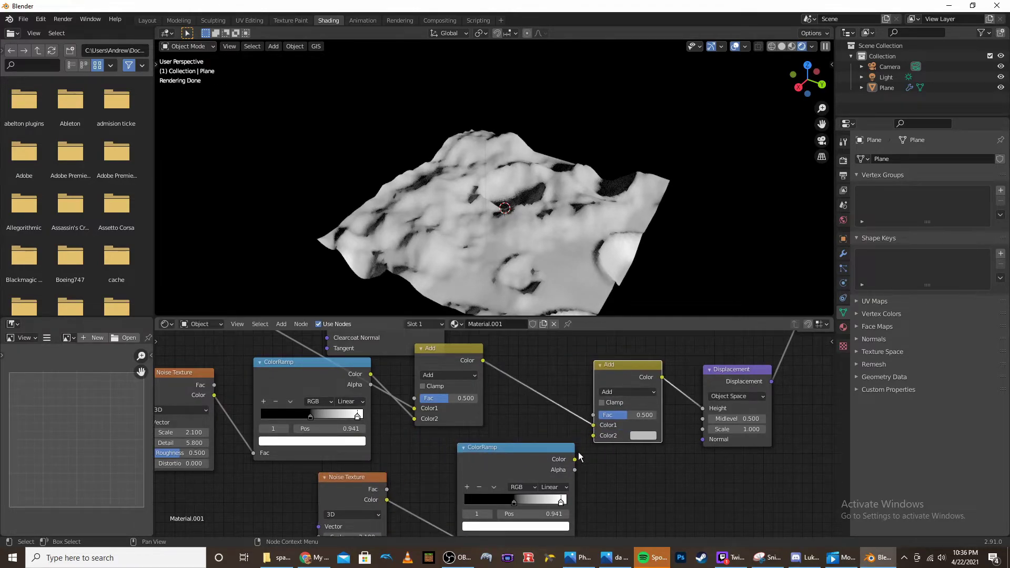
pyautogui.moveTo(593, 443); pyautogui.dragTo(594, 437)
# Step: Spread the copied ColorRamp's stops to the ends of the ramp, black at 0 and white at 1
pyautogui.moveTo(504, 456); pyautogui.dragTo(537, 404, button='middle')
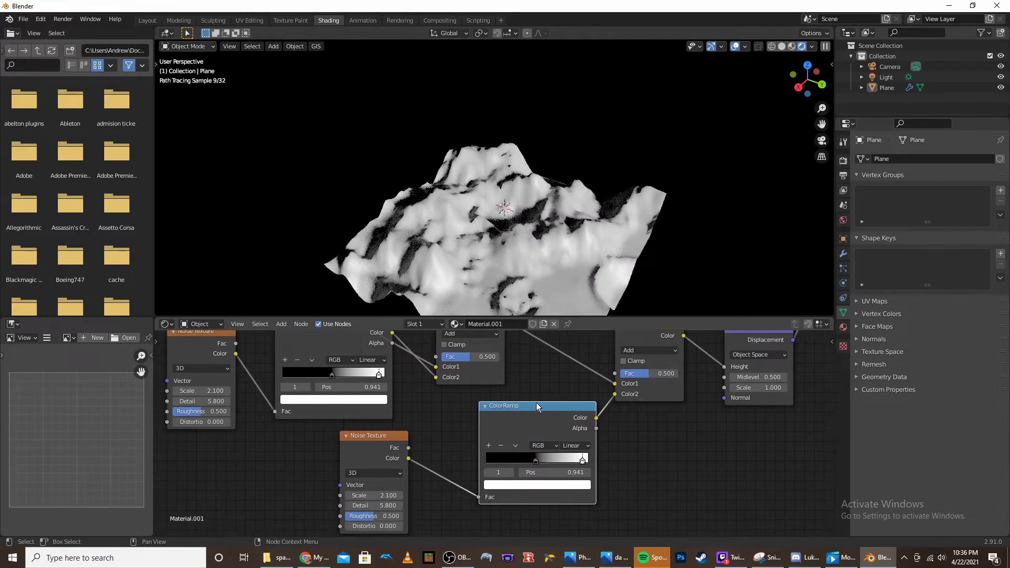
pyautogui.moveTo(536, 462); pyautogui.dragTo(482, 462)
pyautogui.moveTo(582, 462); pyautogui.dragTo(590, 463)
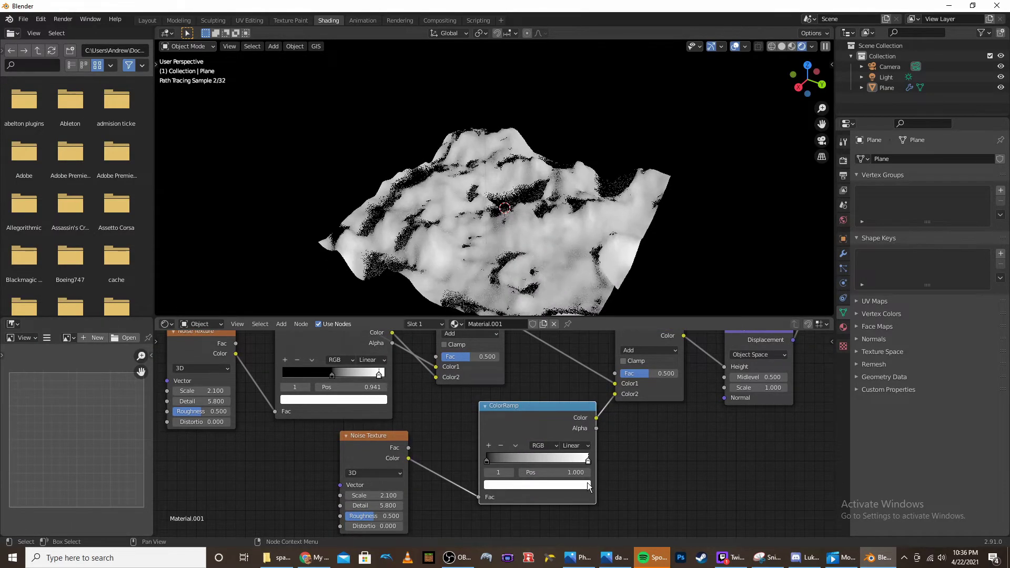
# Step: Darken the copied ColorRamp's white stop to a value of about 0.465 and lighten its black stop to dark grey
pyautogui.click(562, 488)
pyautogui.click(565, 386)
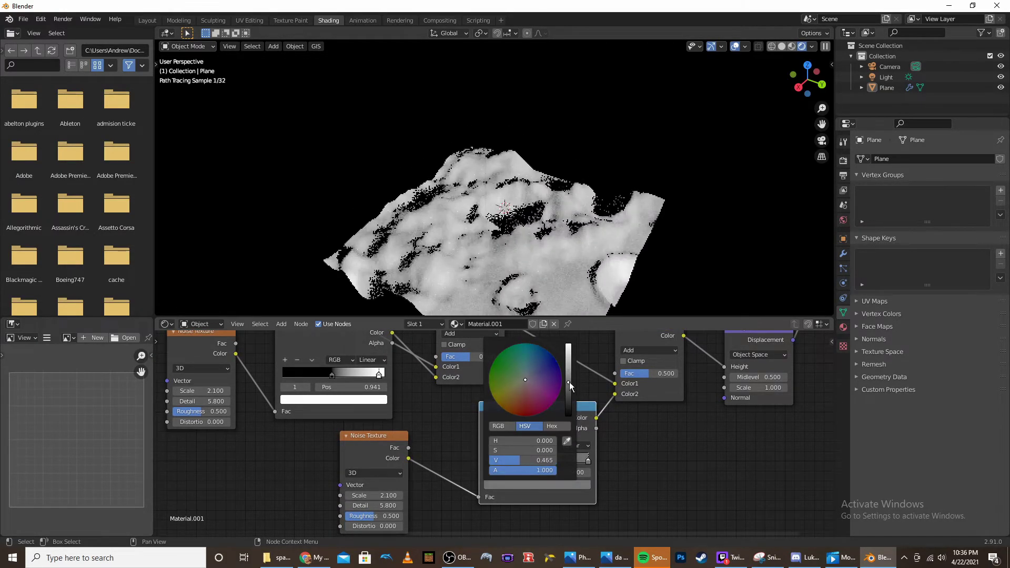
pyautogui.click(485, 461)
pyautogui.click(516, 484)
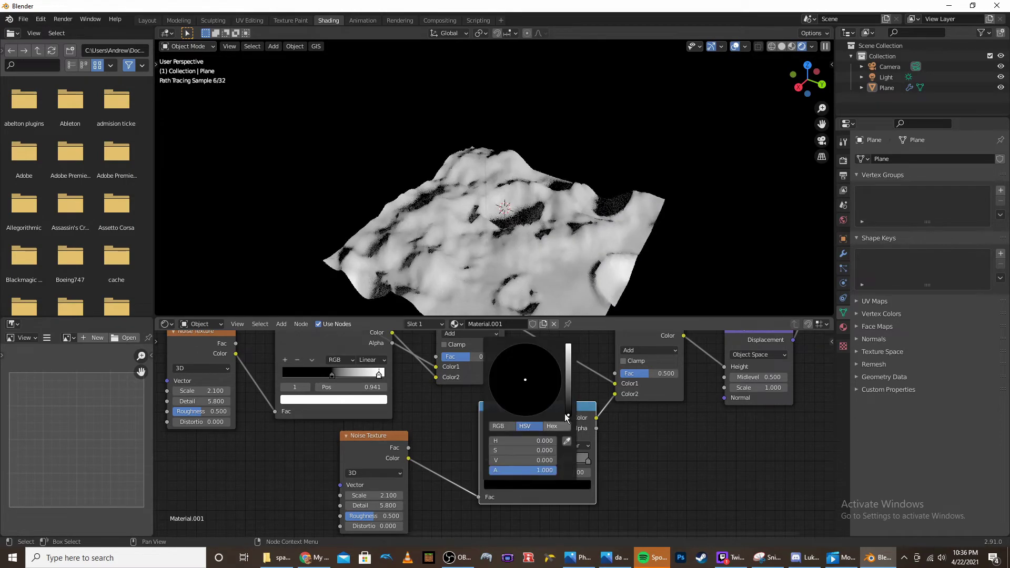
pyautogui.moveTo(570, 411); pyautogui.dragTo(569, 392)
# Step: Set the copied Noise Texture's Detail to 16 and its Scale to 65.2
pyautogui.moveTo(360, 498); pyautogui.dragTo(421, 461, button='middle')
pyautogui.moveTo(436, 469); pyautogui.dragTo(501, 463)
pyautogui.moveTo(441, 457); pyautogui.dragTo(487, 458)
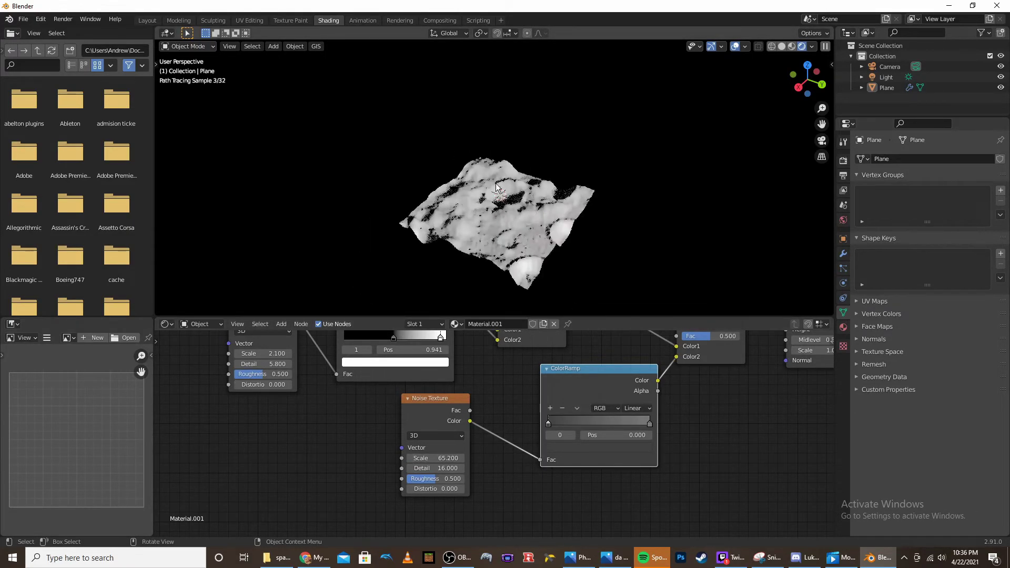
pyautogui.moveTo(496, 188); pyautogui.dragTo(635, 190, button='middle')
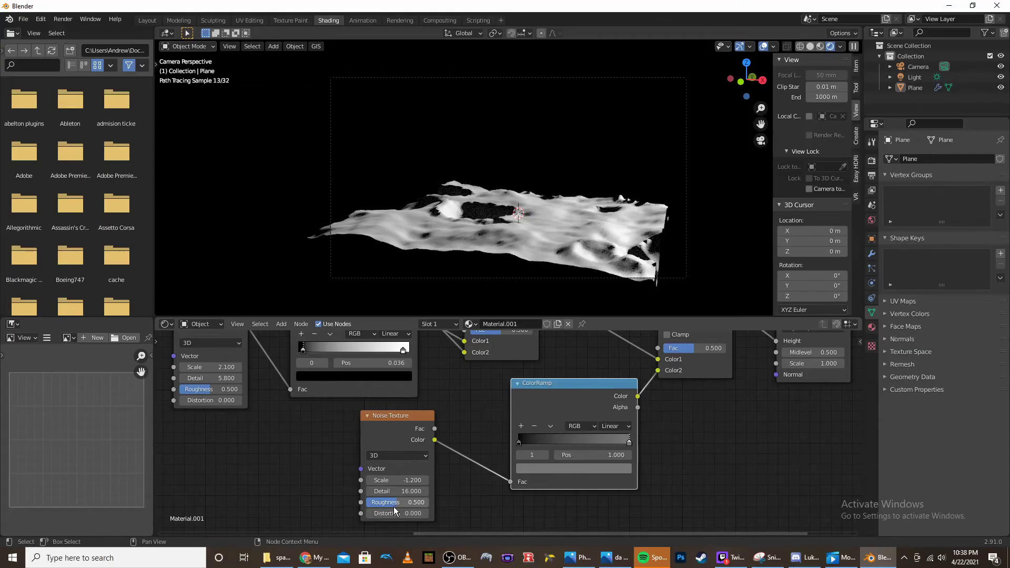
# Step: Set the interpolation of the first Voronoi Texture's ColorRamp to Ease
pyautogui.moveTo(419, 409); pyautogui.dragTo(585, 466, button='middle')
pyautogui.scroll(-3, 505, 432)
pyautogui.moveTo(403, 386); pyautogui.dragTo(541, 437, button='middle')
pyautogui.scroll(3, 360, 397)
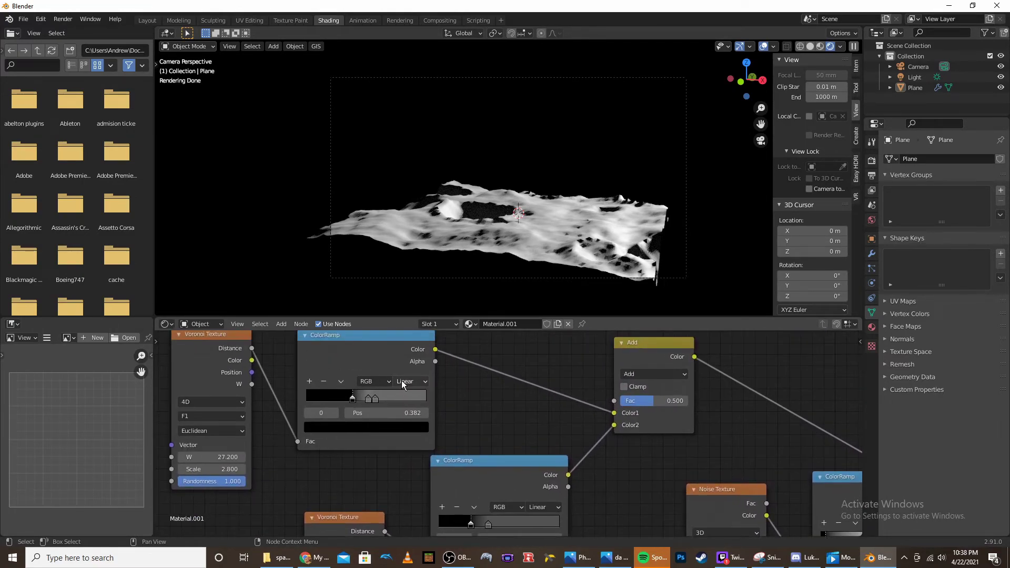
pyautogui.moveTo(365, 361); pyautogui.dragTo(395, 370, button='middle')
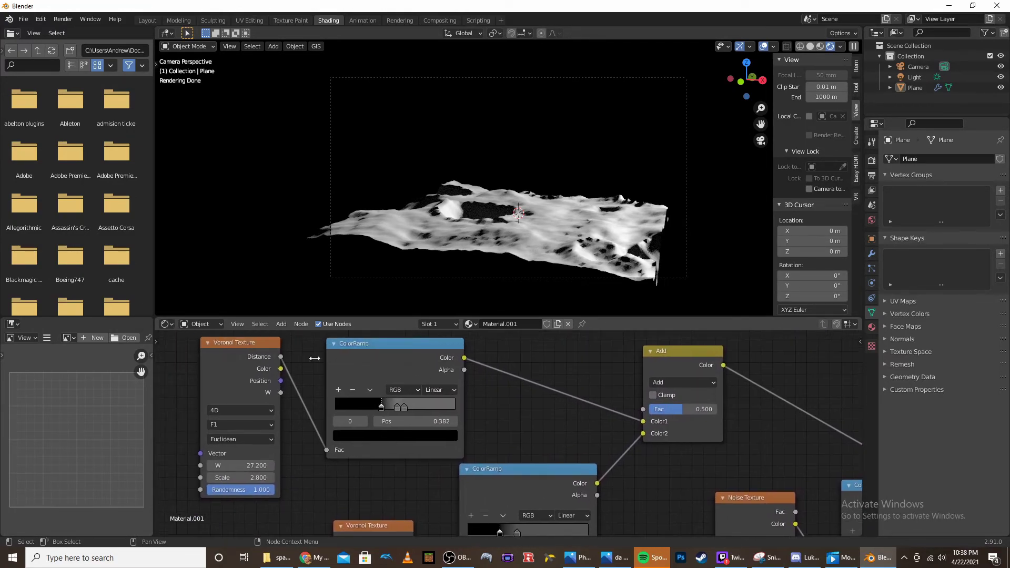
pyautogui.click(440, 390)
pyautogui.click(453, 404)
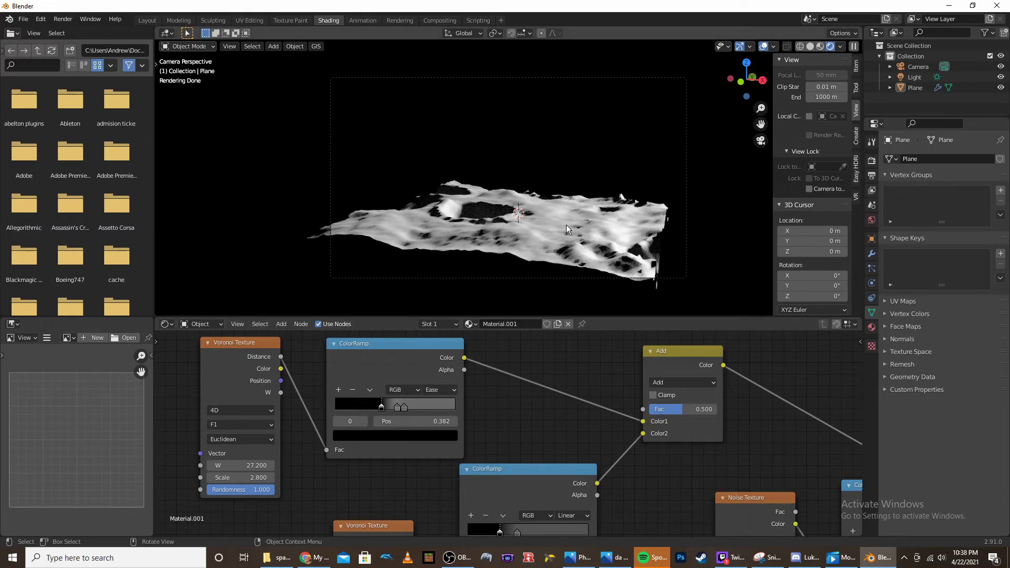
# Step: Set the interpolation of the second Voronoi Texture's ColorRamp to Ease
pyautogui.moveTo(590, 218); pyautogui.dragTo(532, 239, button='middle')
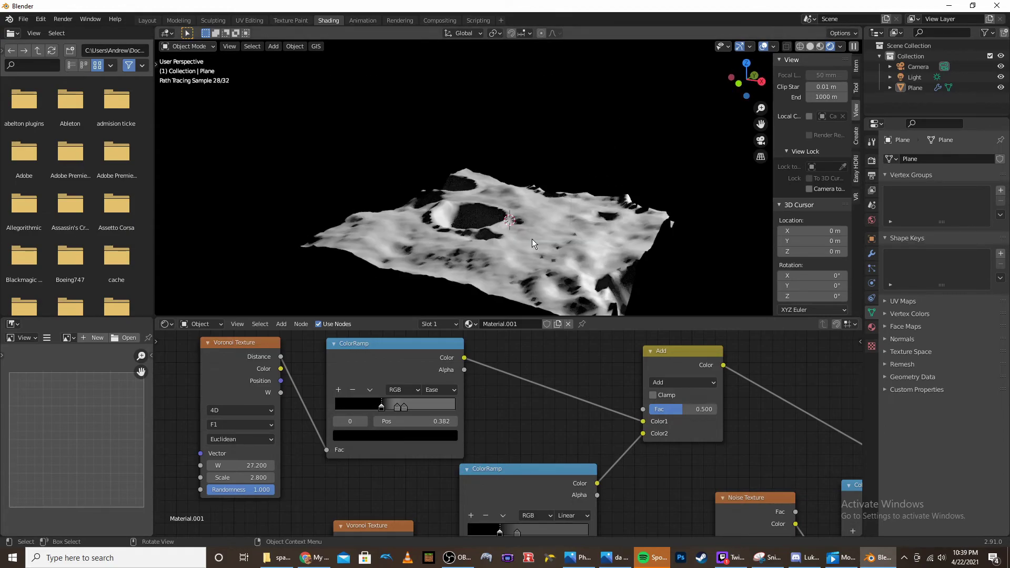
pyautogui.click(573, 515)
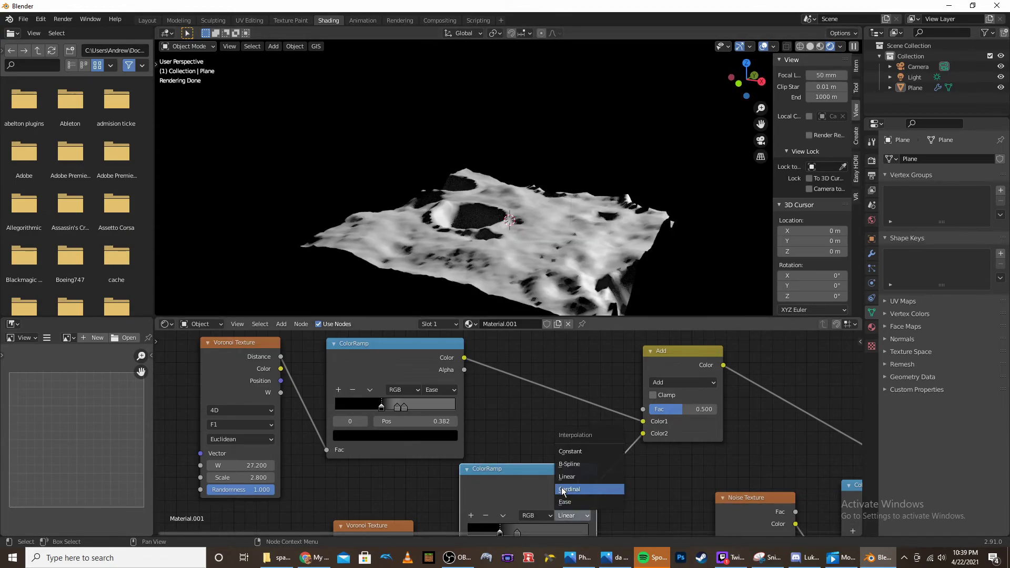
pyautogui.click(567, 502)
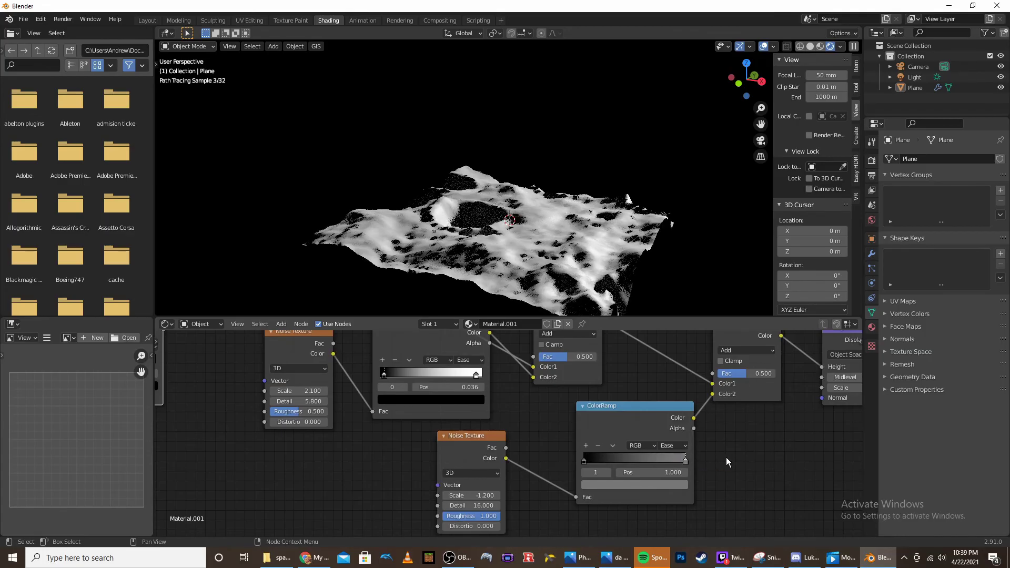